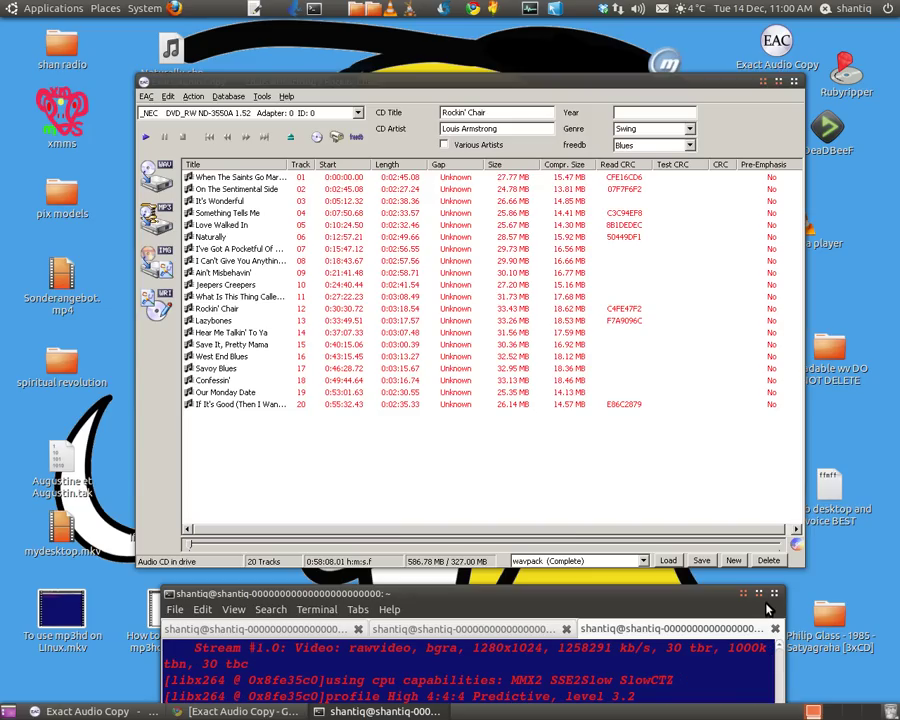
Step: Minimize the terminal, briefly restore it, then minimize it again to leave the Rockin' Chair track list in front
left_click(775, 594)
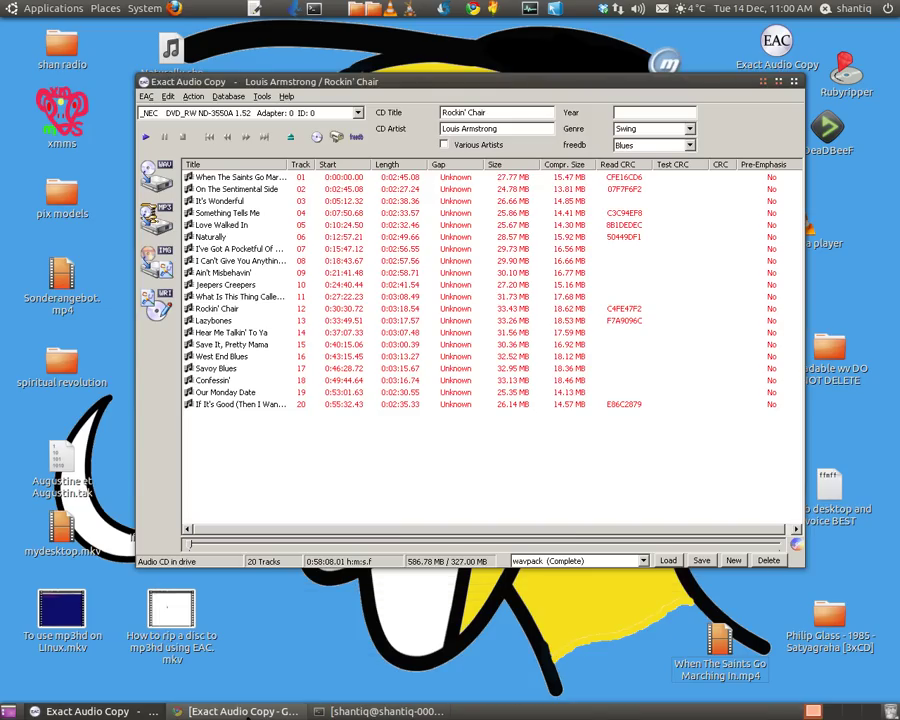
left_click(388, 712)
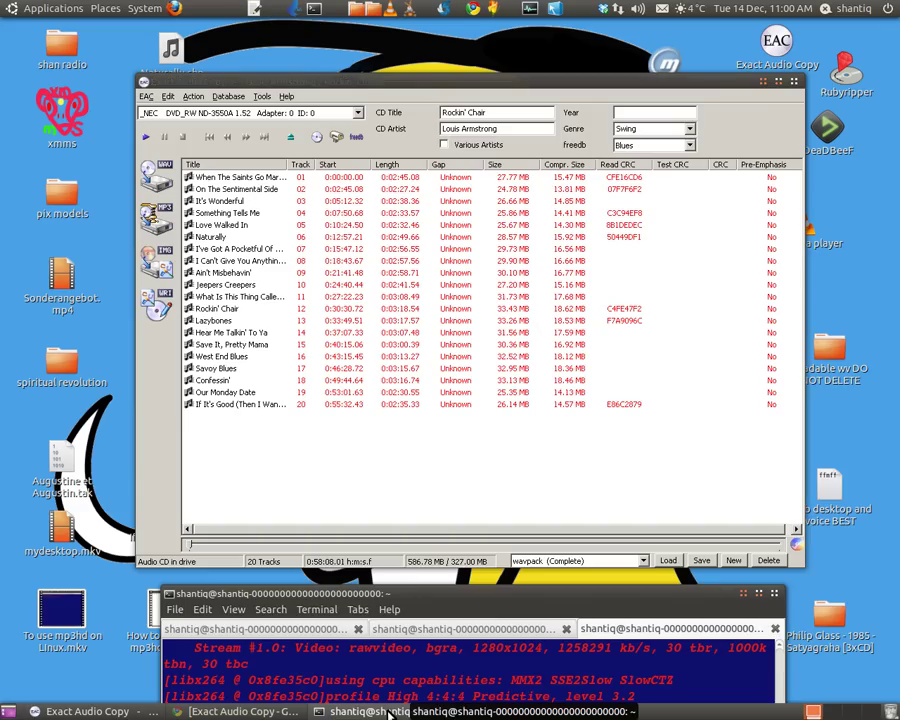
left_click(774, 594)
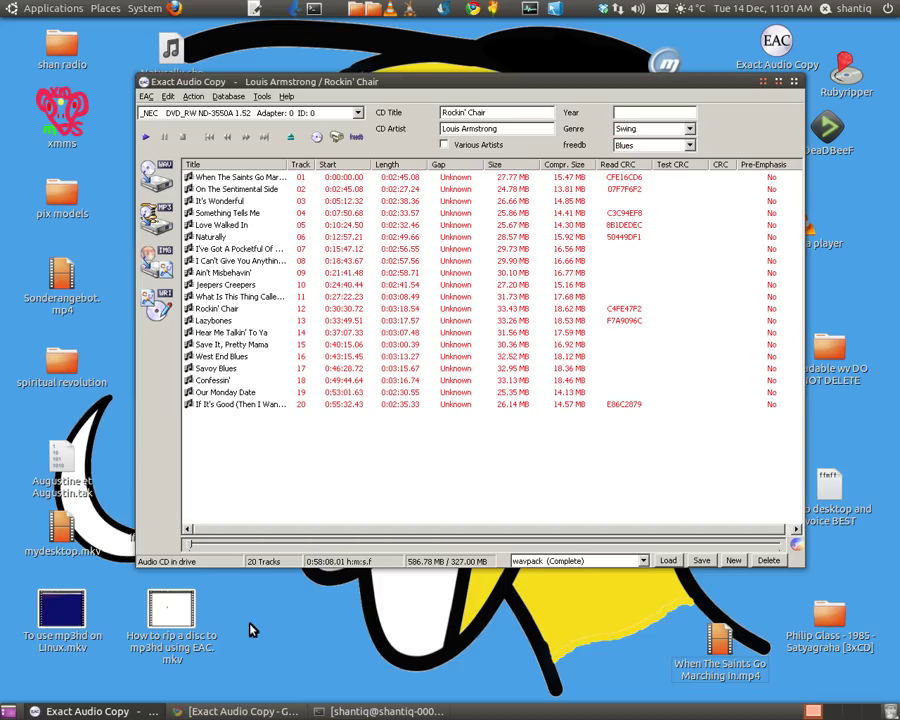
Step: Show the exactaudiocopy.de Download page in Chrome, then minimize the browser back behind EAC
left_click(243, 712)
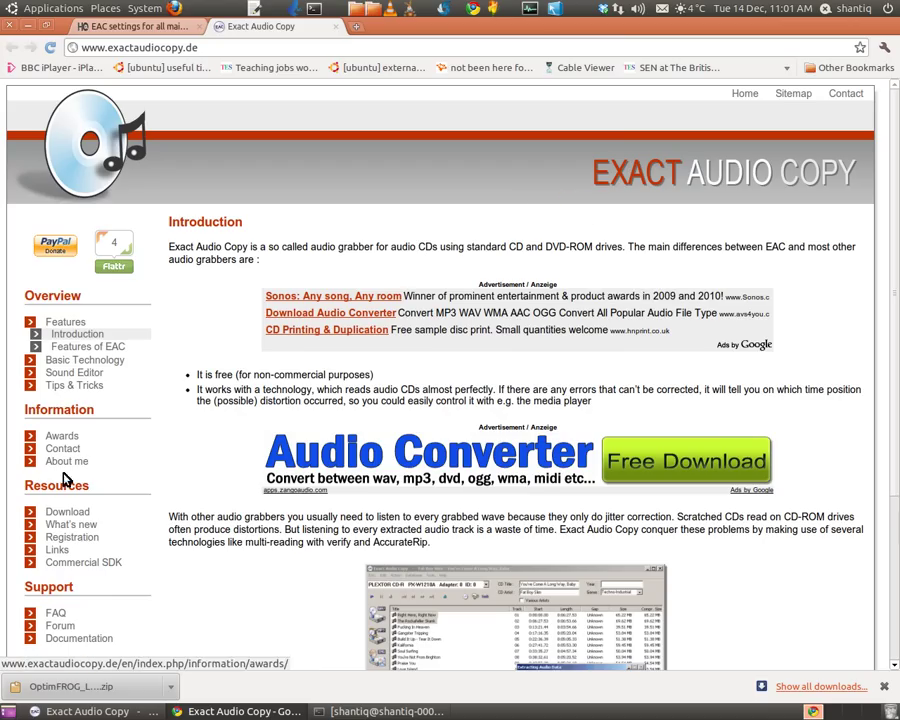
left_click(67, 515)
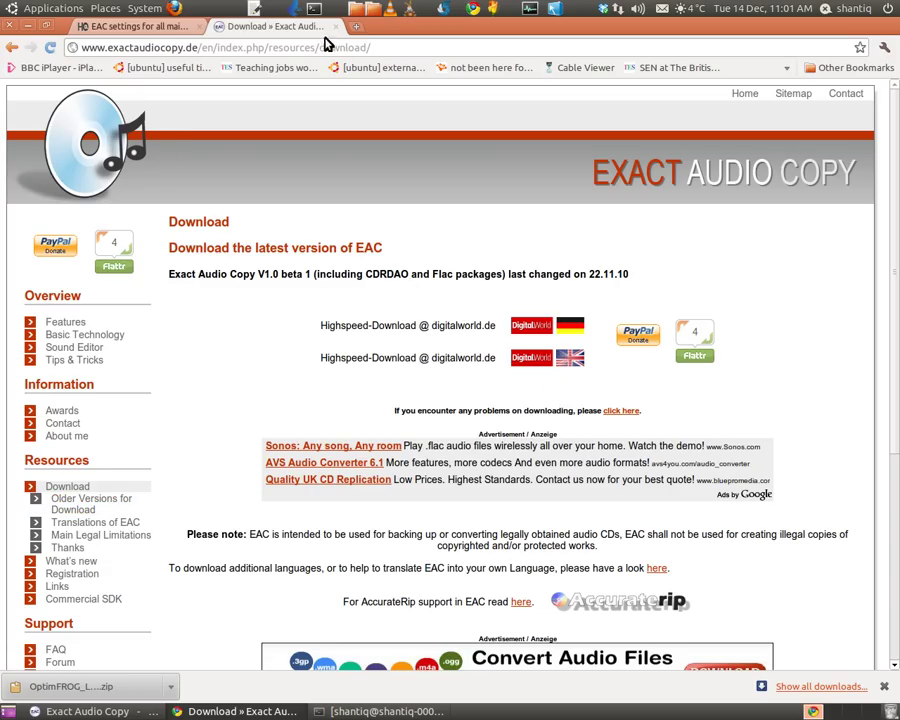
left_click(31, 28)
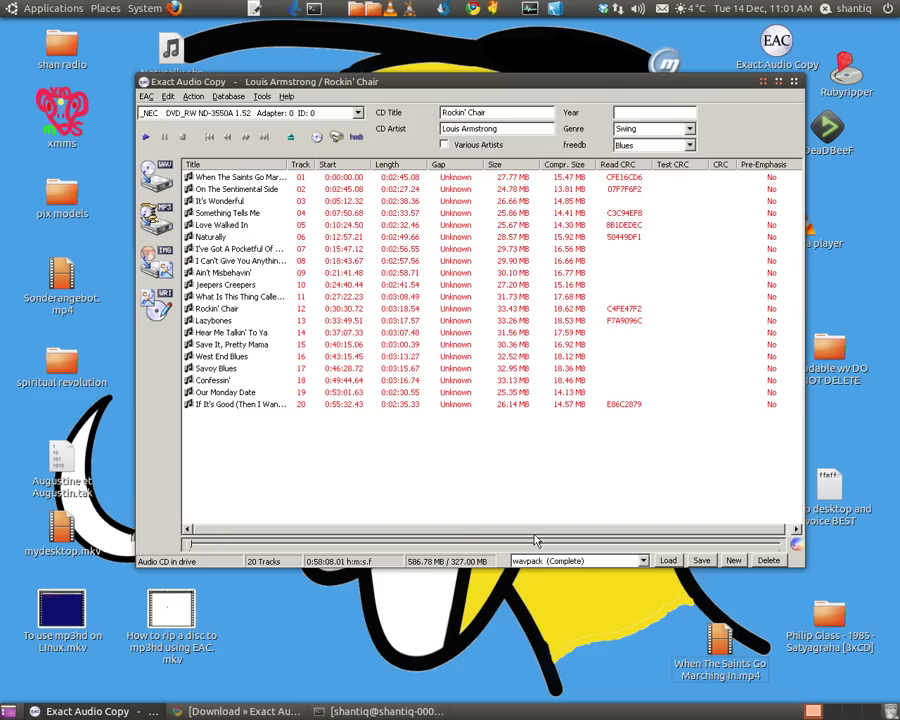
left_click(643, 561)
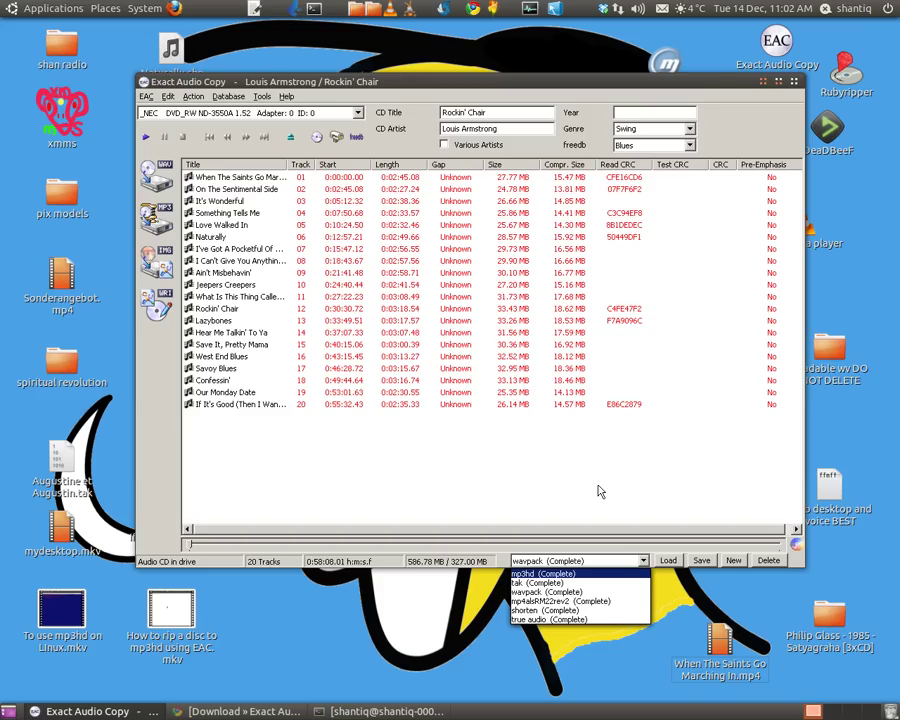
key("Down")
key("Down")
key("Down")
key("Down")
key("Up")
key("Up")
key("Up")
key("Up")
key("Escape")
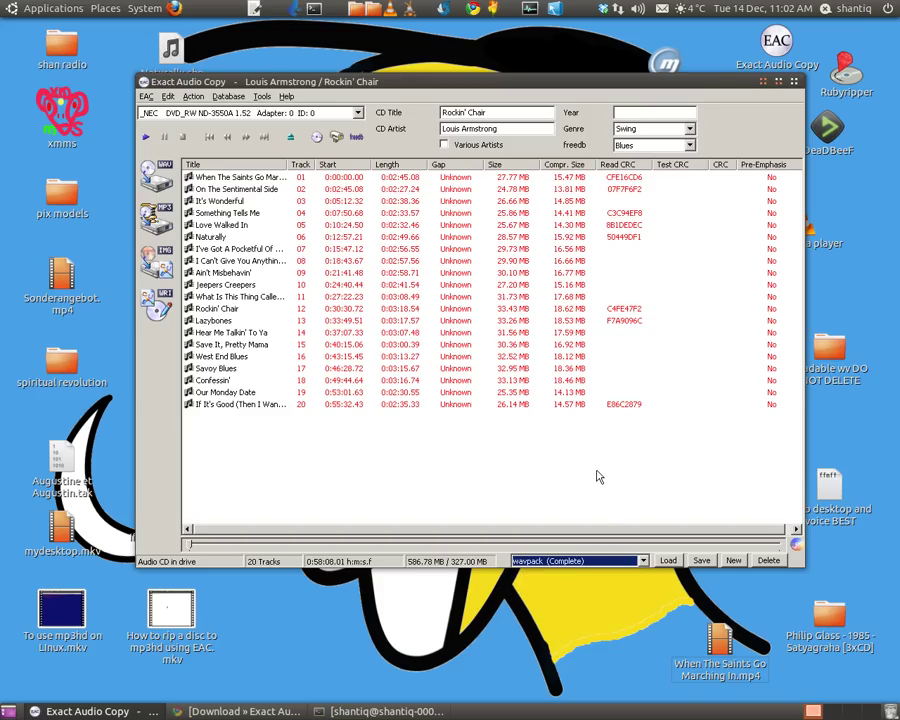
left_click(449, 476)
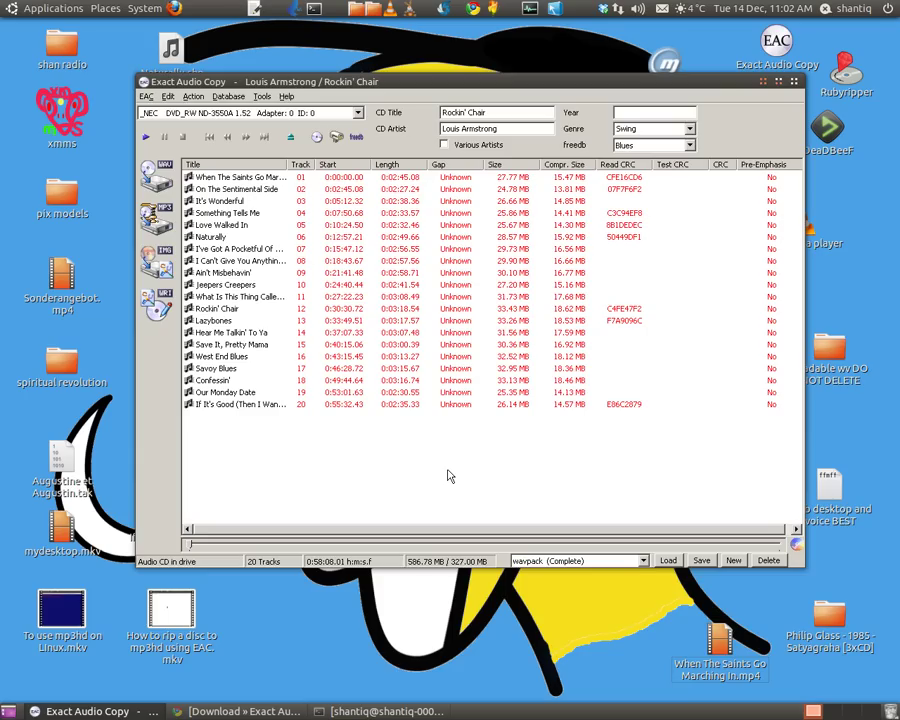
Step: In Compression options (F11), set the external parameter passing scheme to User Defined Encoder
key("F11")
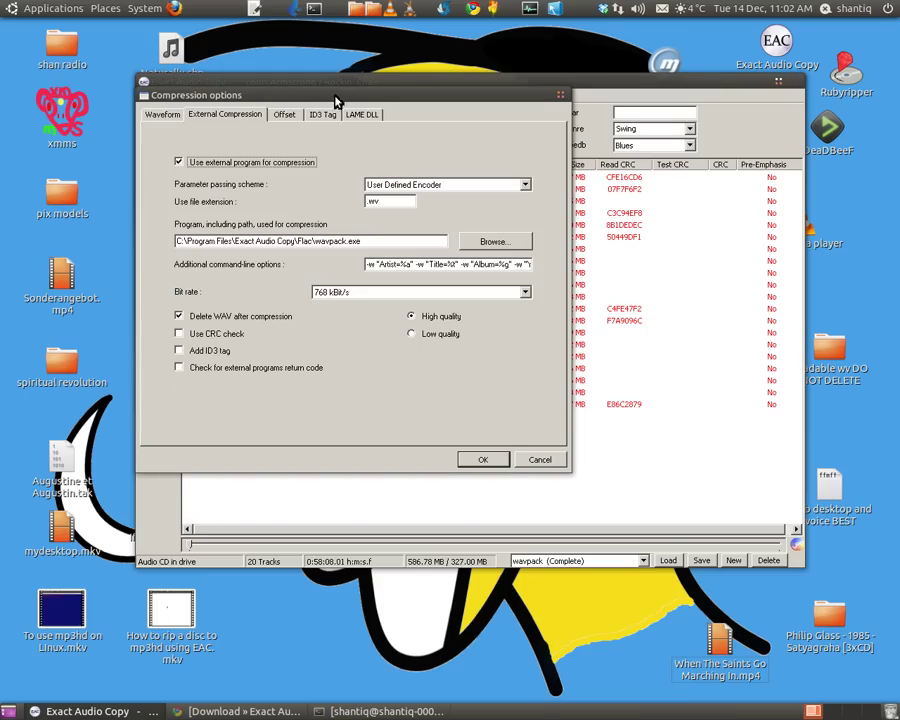
mouse_move(361, 94)
left_mouse_down()
mouse_move(505, 200)
mouse_move(500, 212)
left_mouse_up()
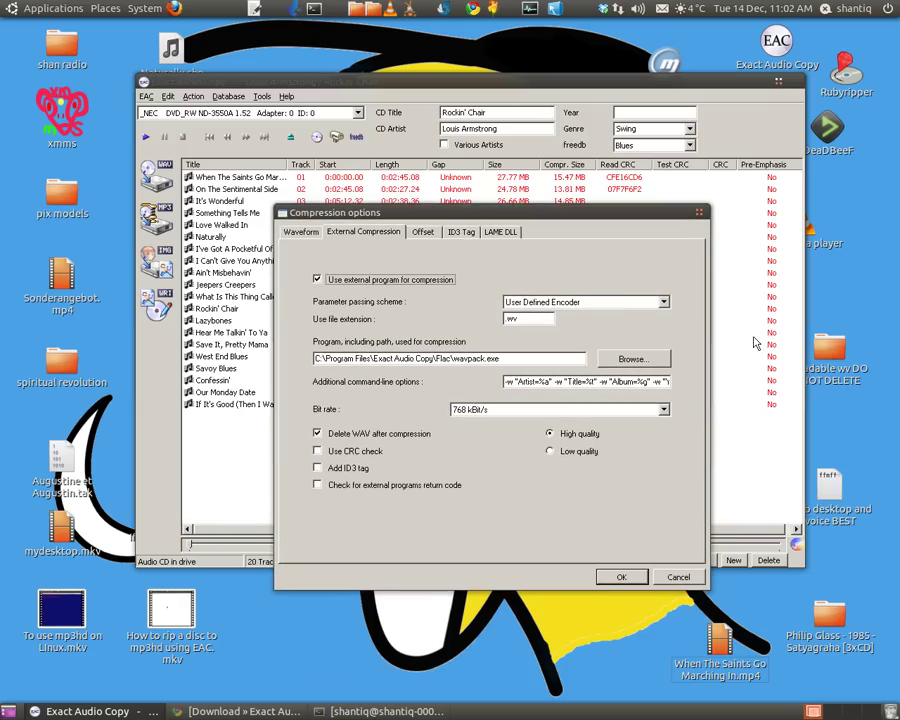
left_click(663, 302)
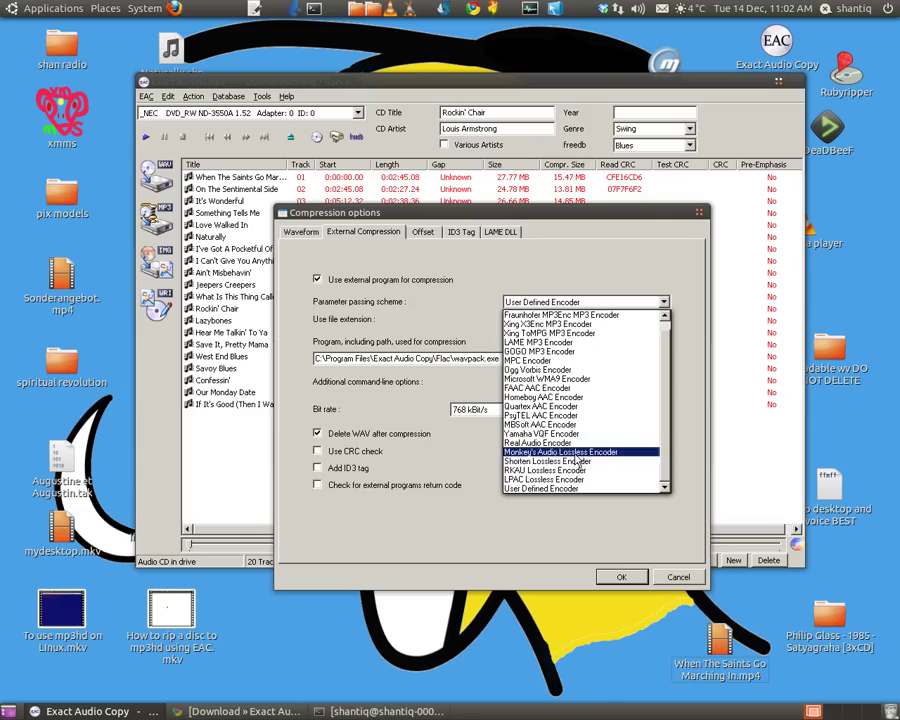
left_click(486, 481)
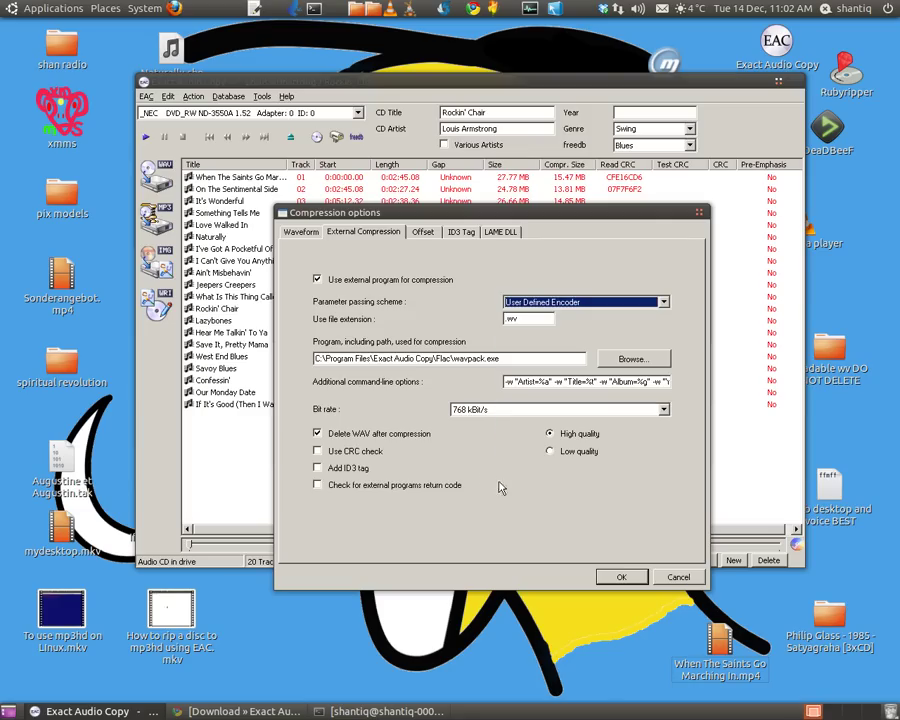
left_click(663, 302)
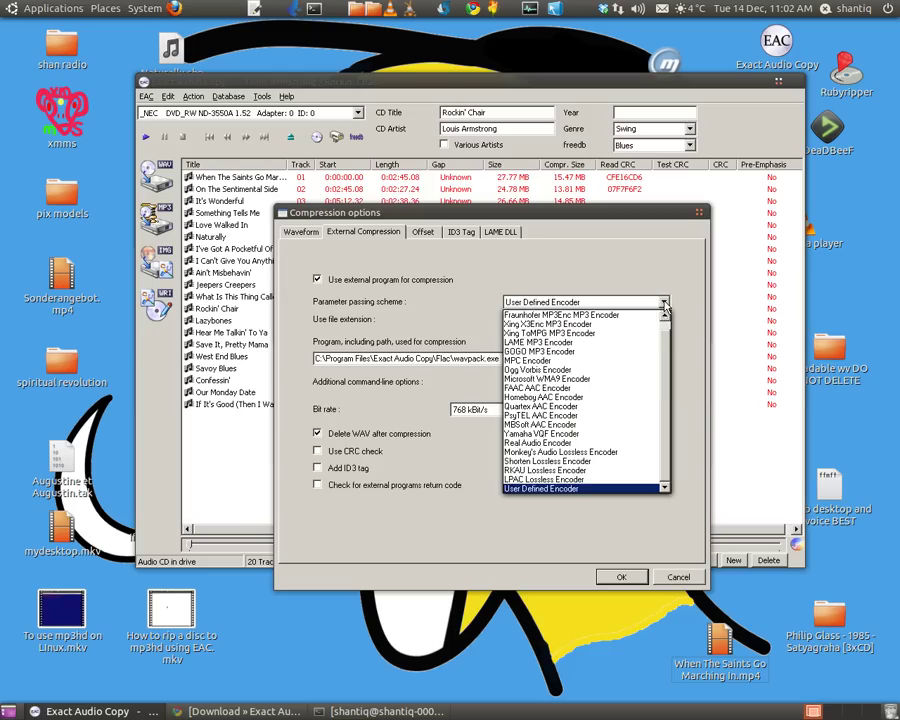
left_click(533, 488)
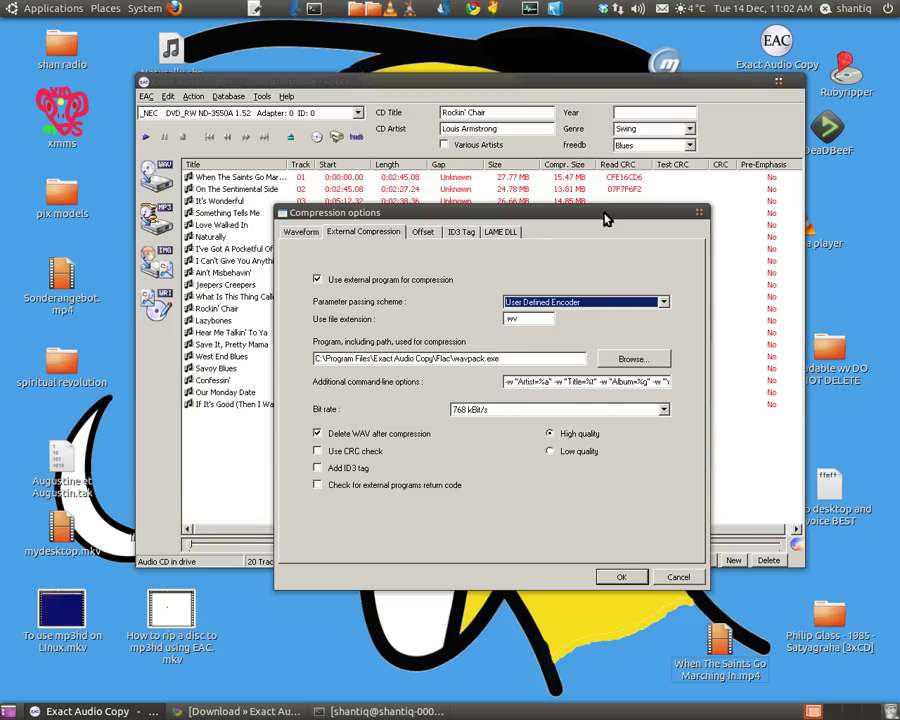
left_click_drag(605, 218, 470, 107)
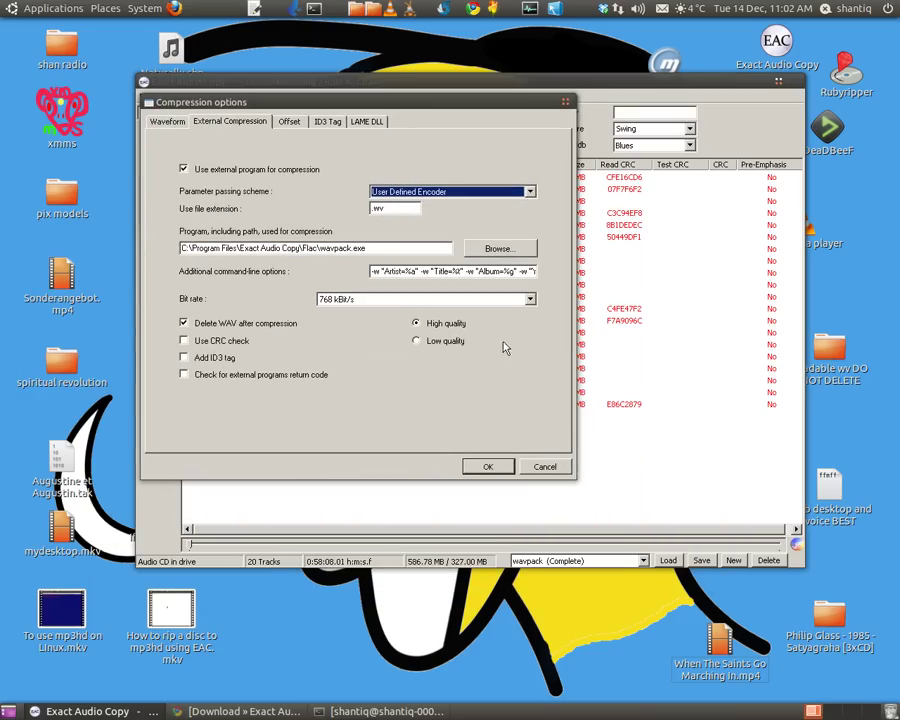
Step: Set the encoder program to C:\Program Files\Exact Audio Copy\Flac\wavpack.exe
left_click(508, 249)
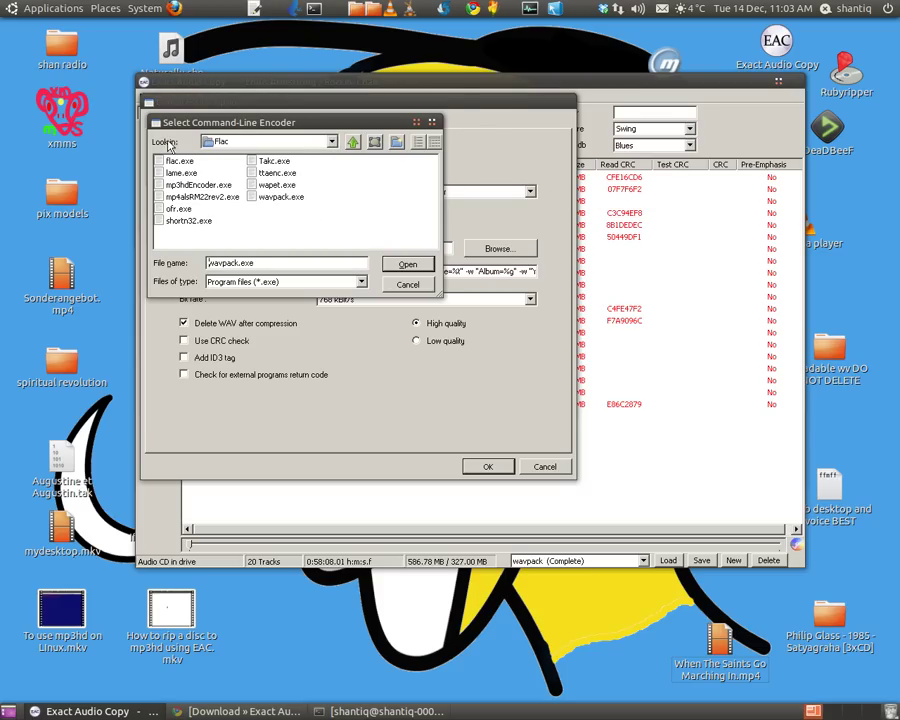
left_click(354, 143)
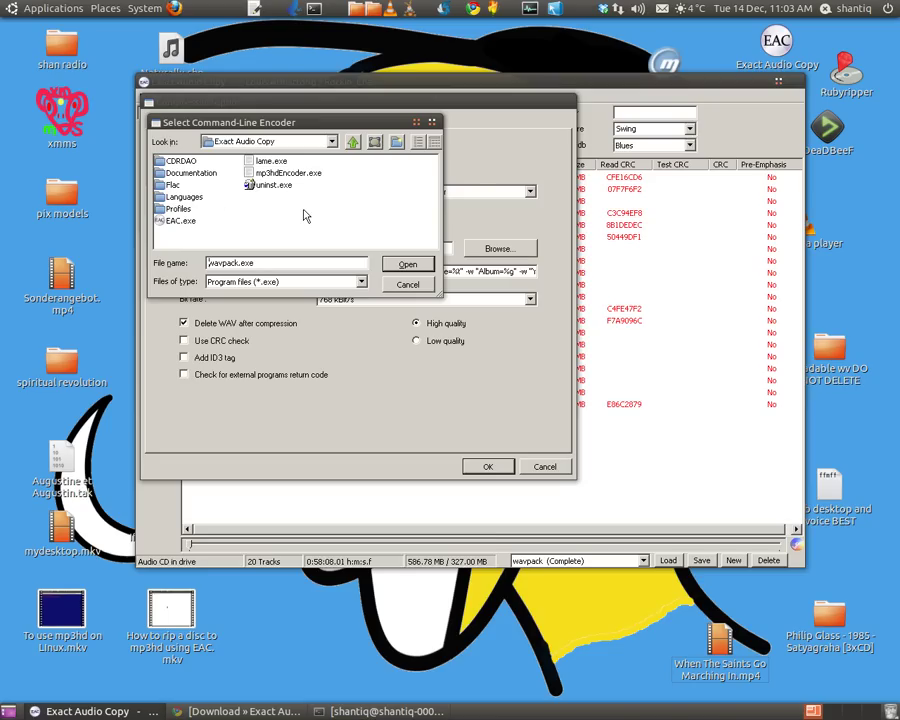
left_click(176, 186)
double_click(178, 187)
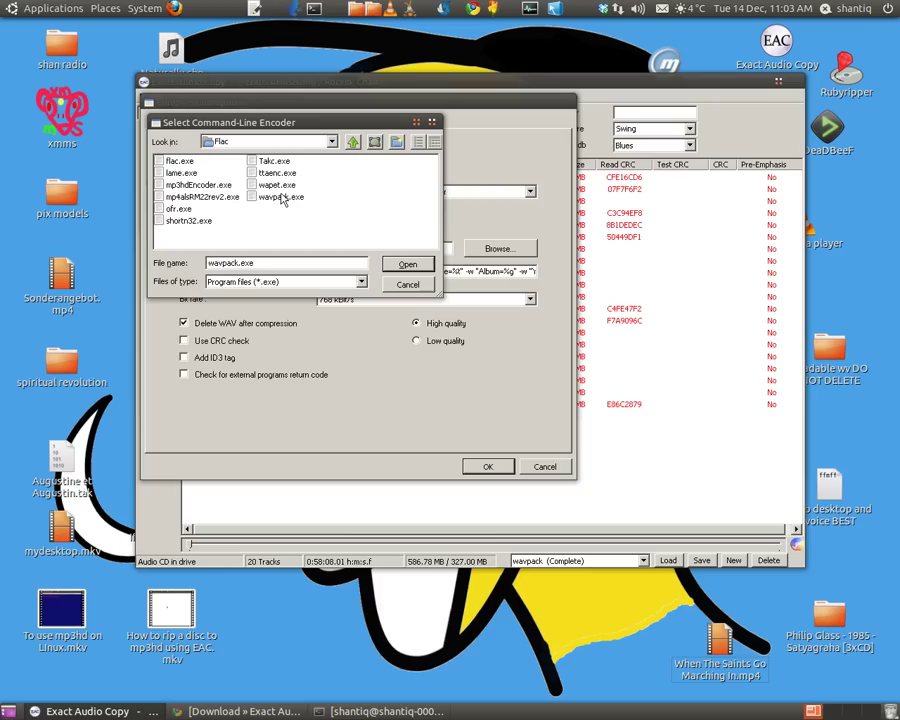
left_click(283, 198)
left_click(407, 265)
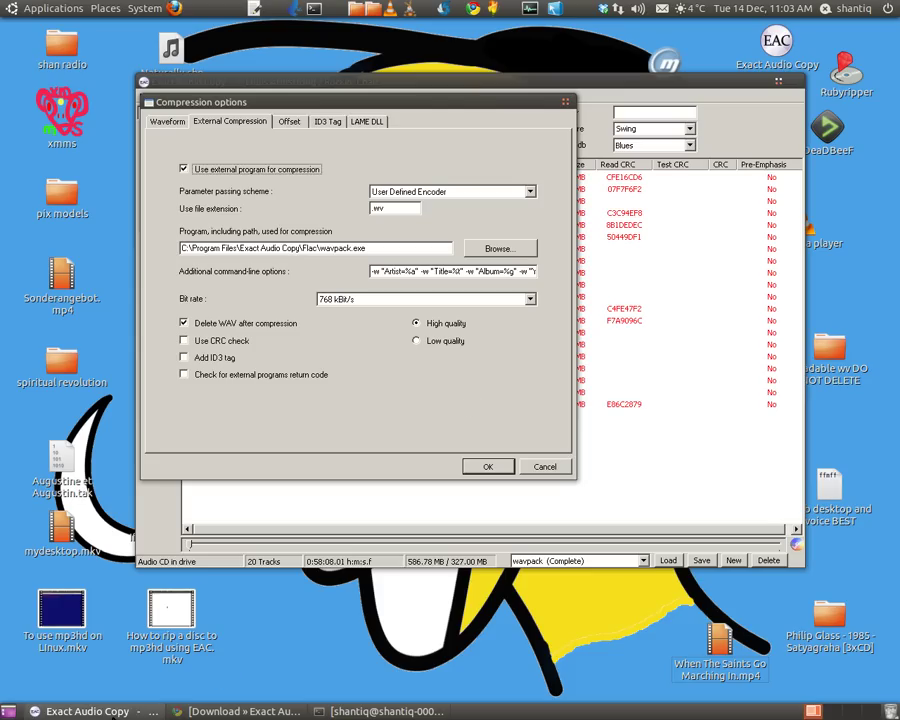
Step: In the hqshare EAC guide, select the WavPack High Quality command line, then return to EAC
left_click(231, 711)
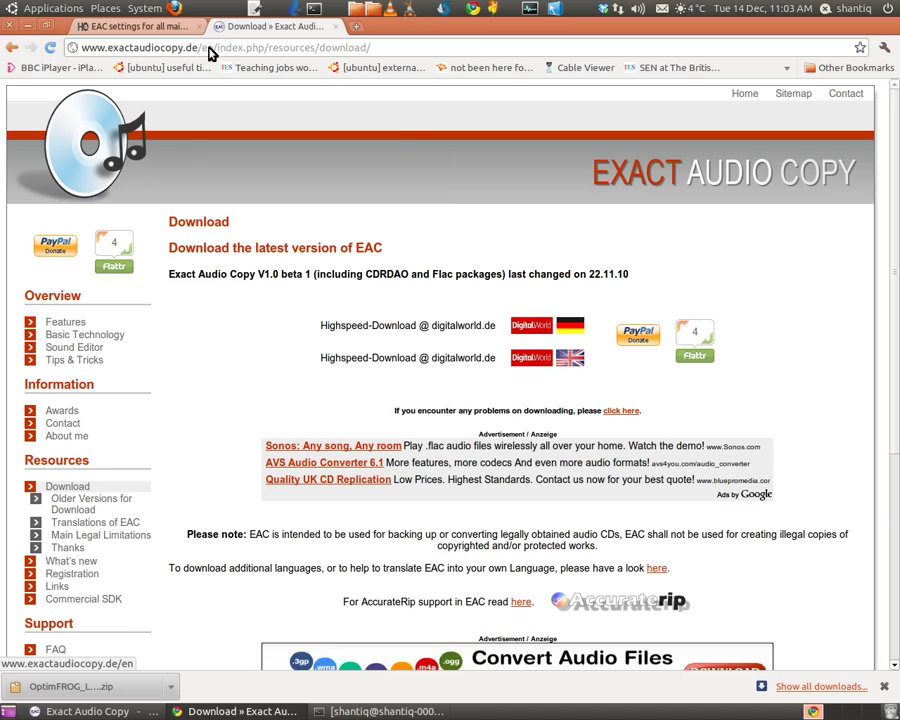
left_click(163, 33)
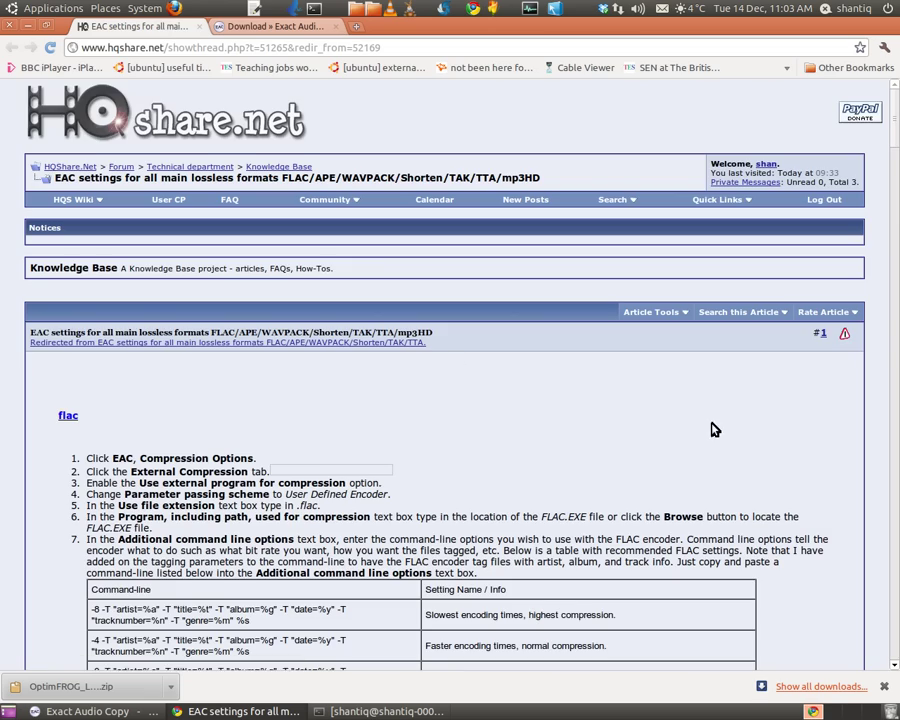
scroll(713, 424, "down", 3)
scroll(710, 412, "down", 9)
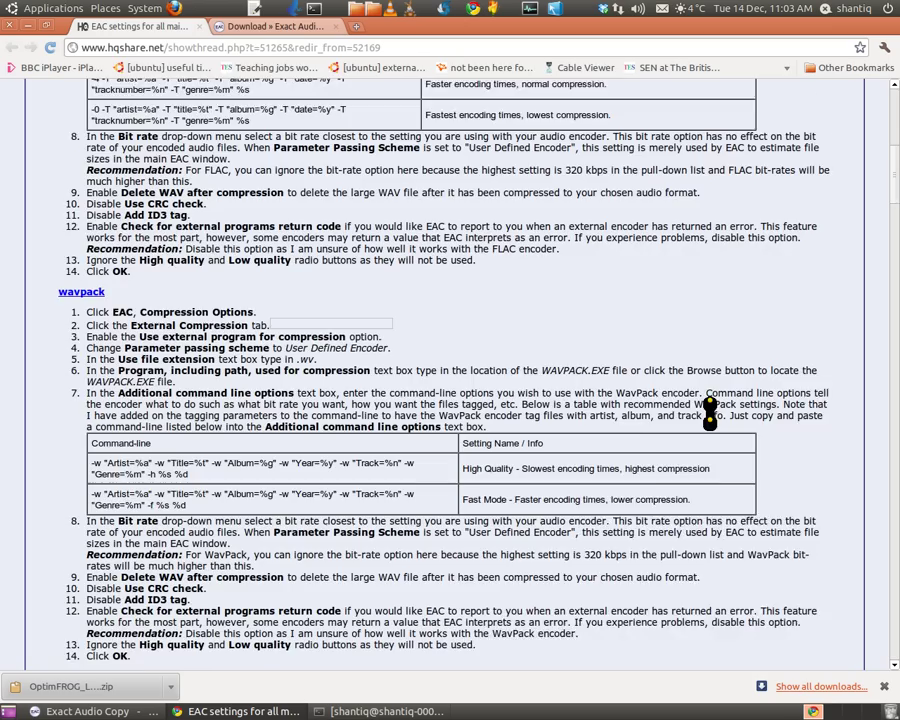
scroll(706, 408, "down", 4)
scroll(706, 408, "down", 13)
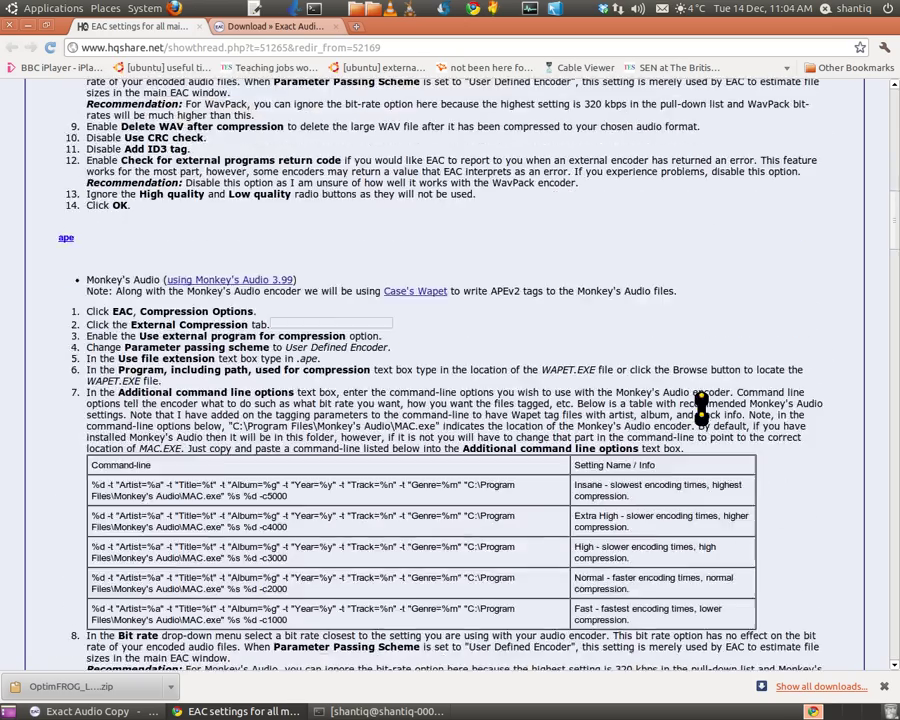
scroll(726, 456, "down", 10)
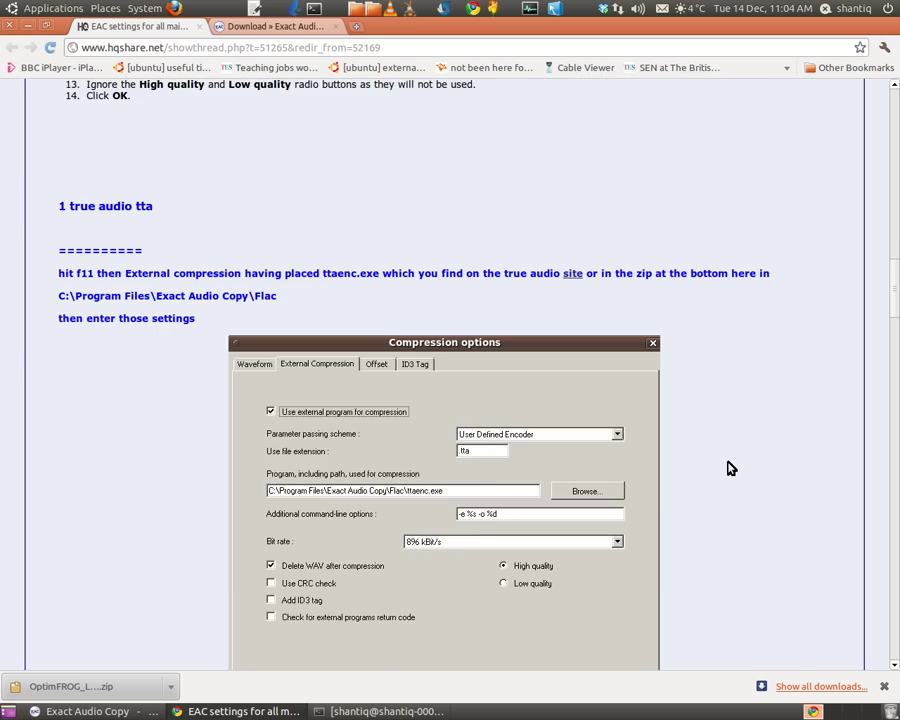
scroll(740, 474, "down", 6)
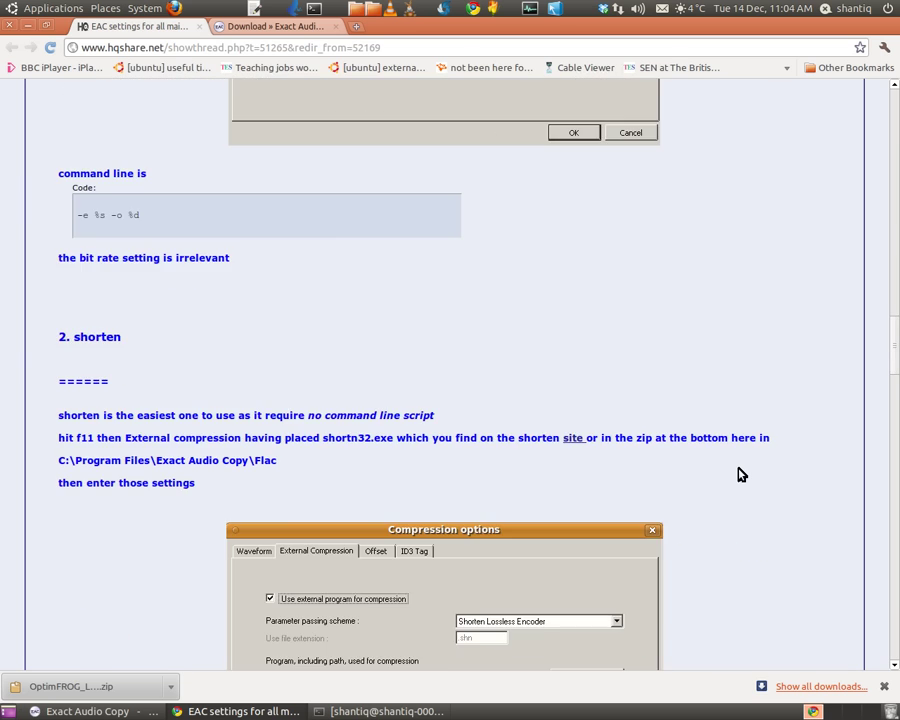
scroll(740, 474, "up", 20)
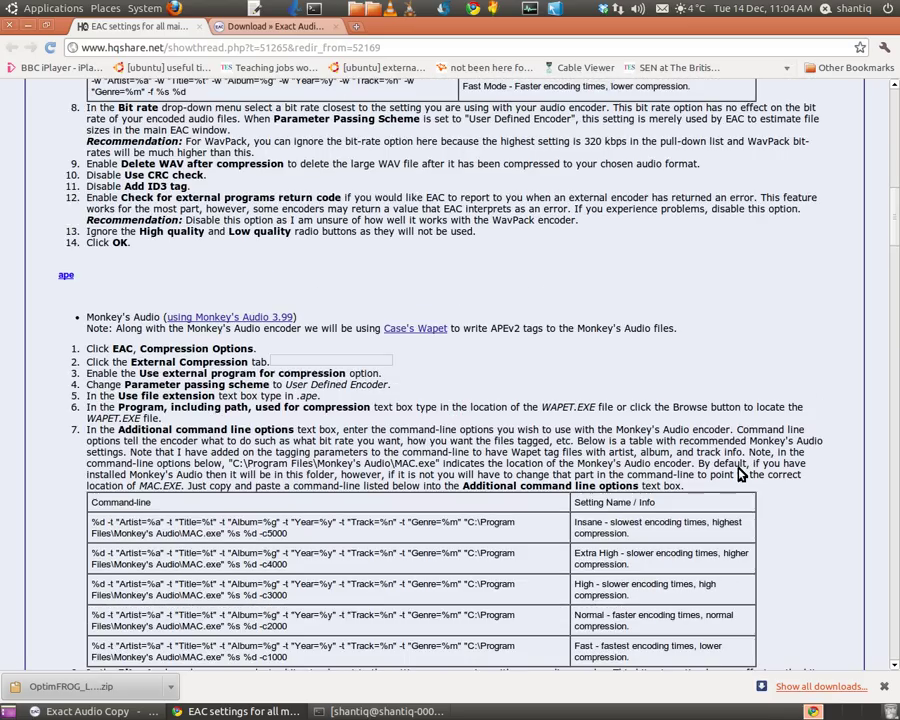
scroll(740, 474, "up", 7)
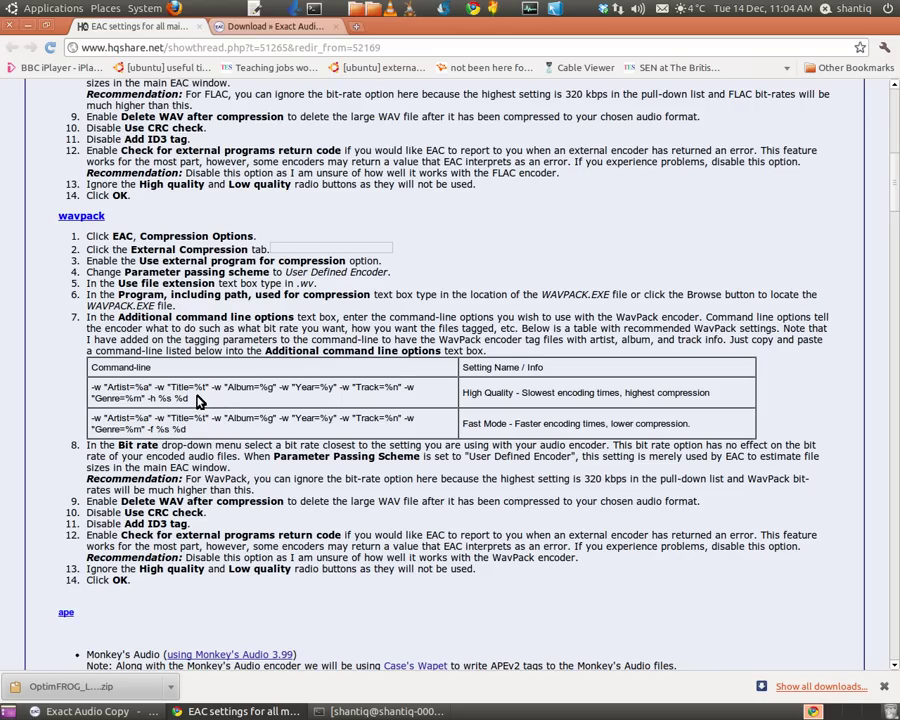
left_click_drag(192, 399, 58, 374)
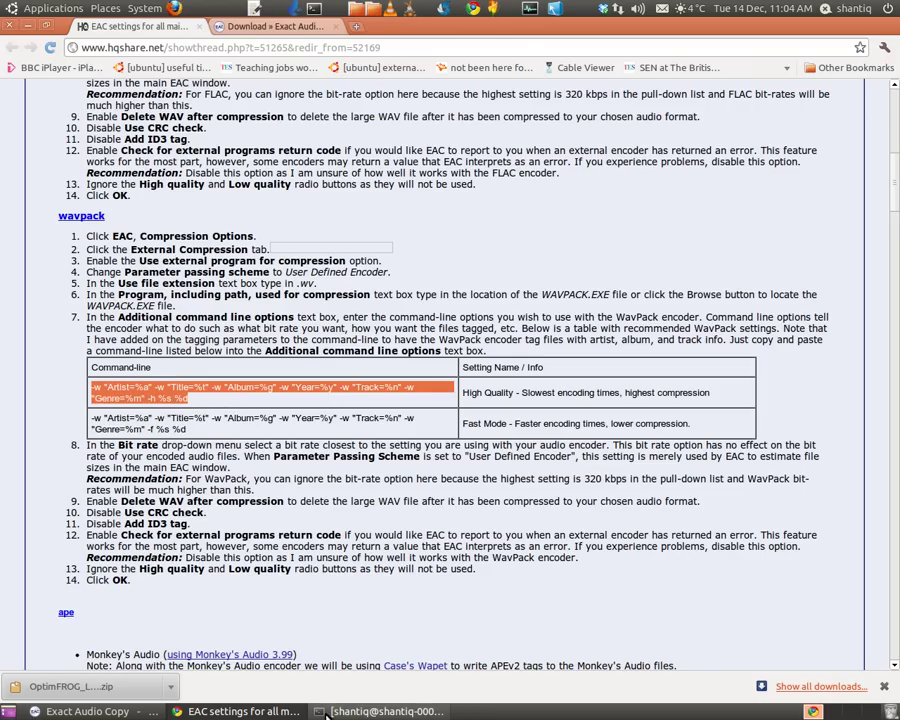
left_click(120, 711)
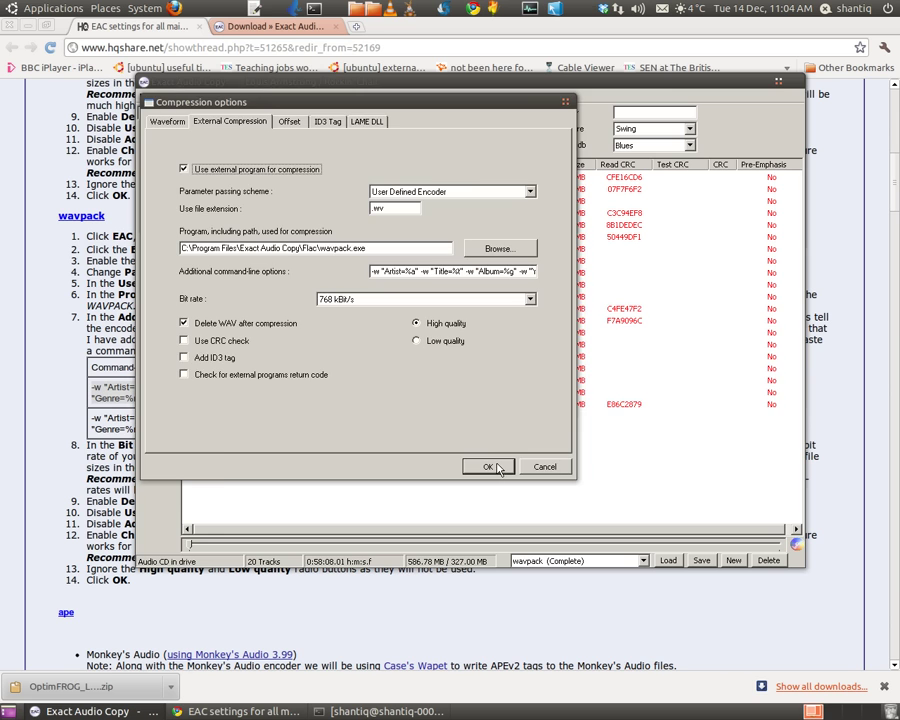
Step: Accept the WavPack compression settings and minimise the browser
left_click(490, 470)
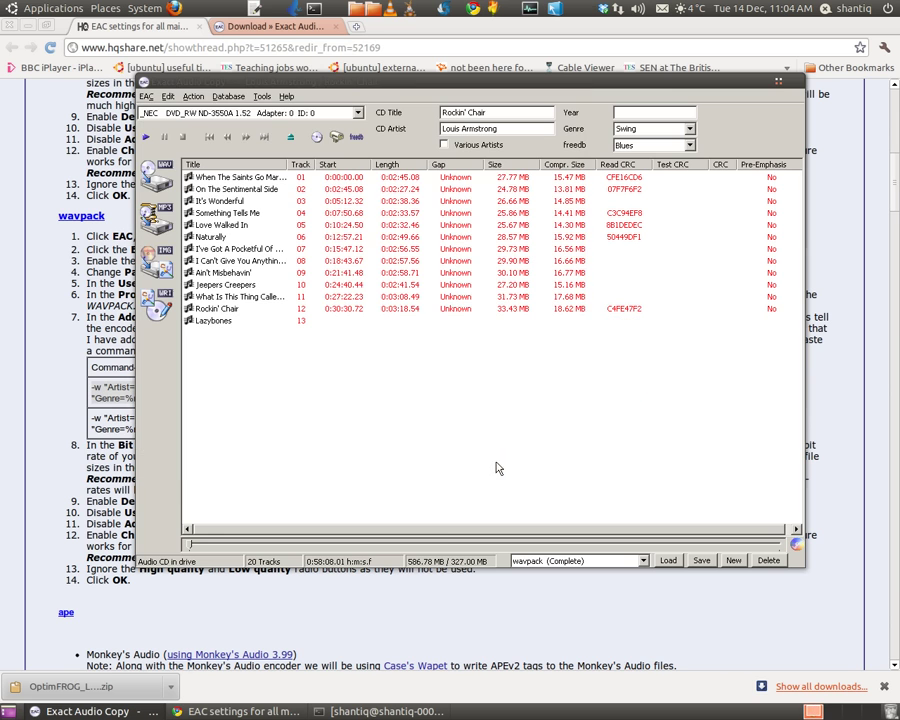
left_click(30, 26)
left_click_drag(402, 82, 504, 122)
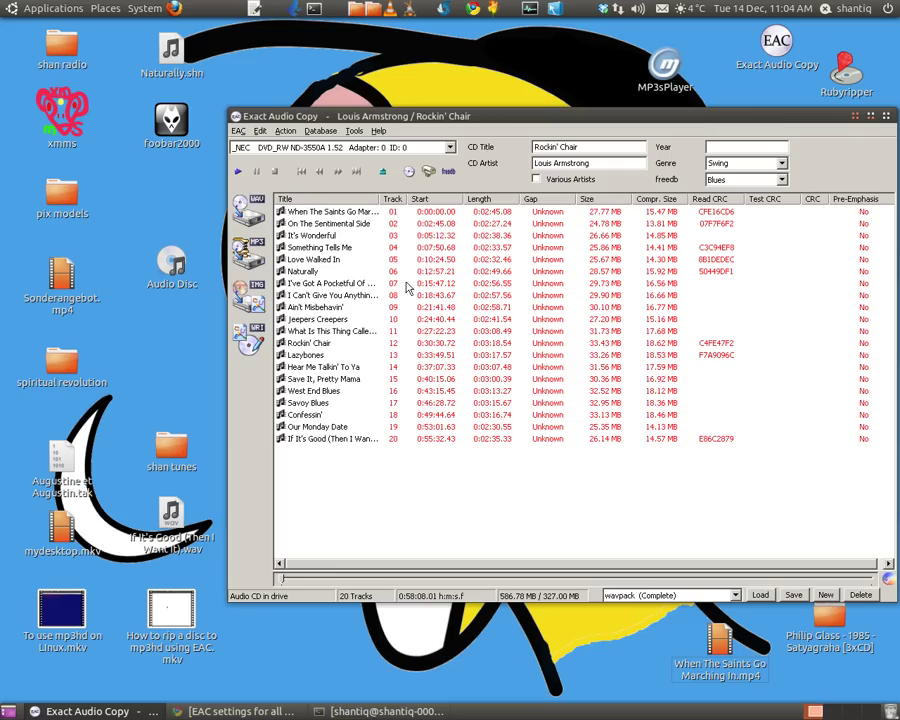
Step: Start a compressed copy of track 06 'Naturally', saving into the Desktop folder
right_click(314, 271)
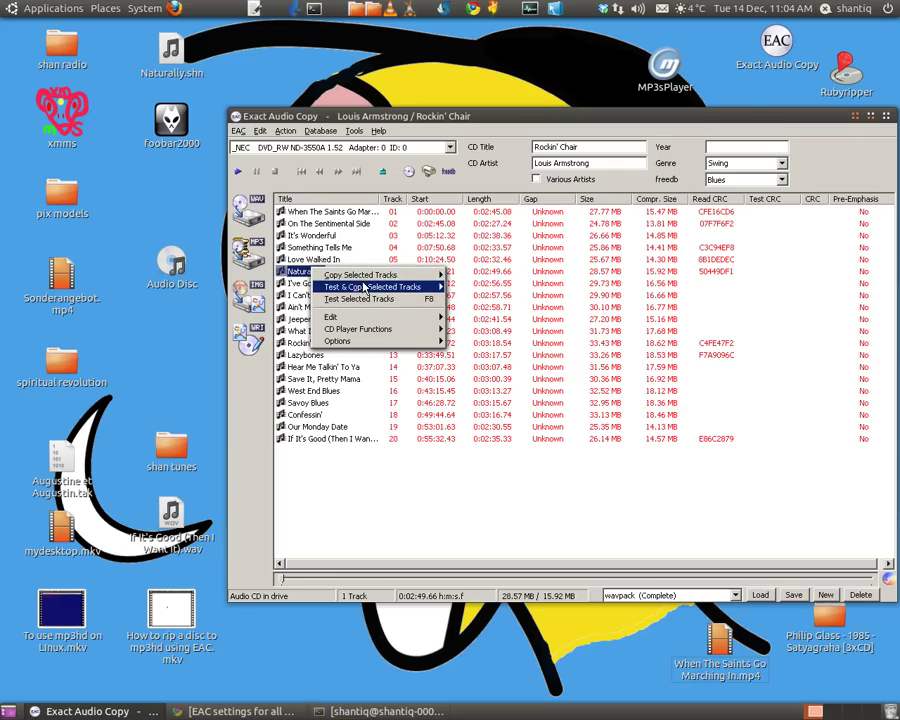
mouse_move(388, 276)
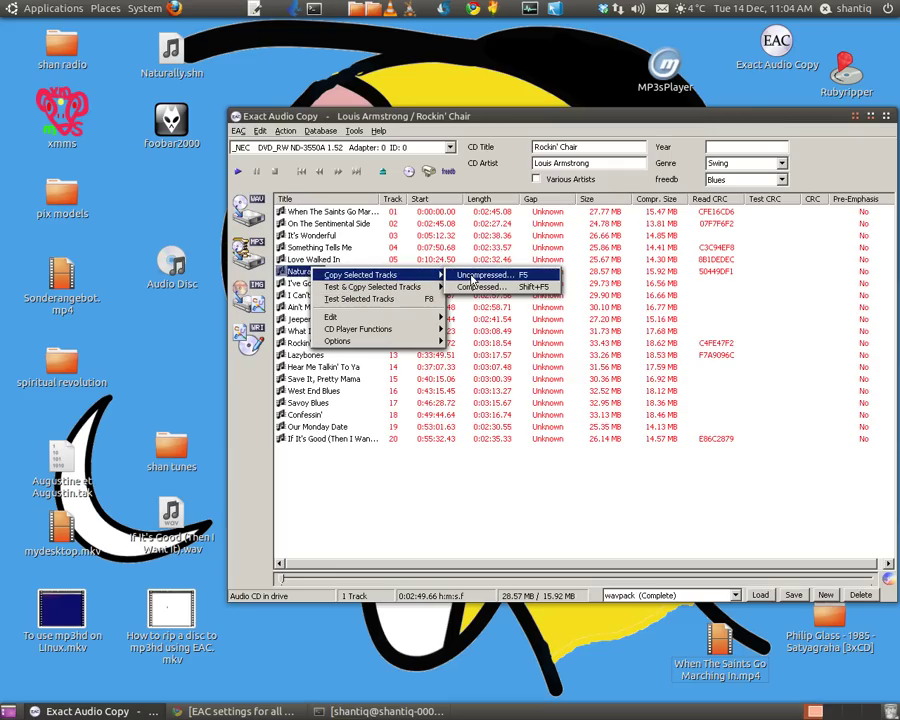
left_click(490, 289)
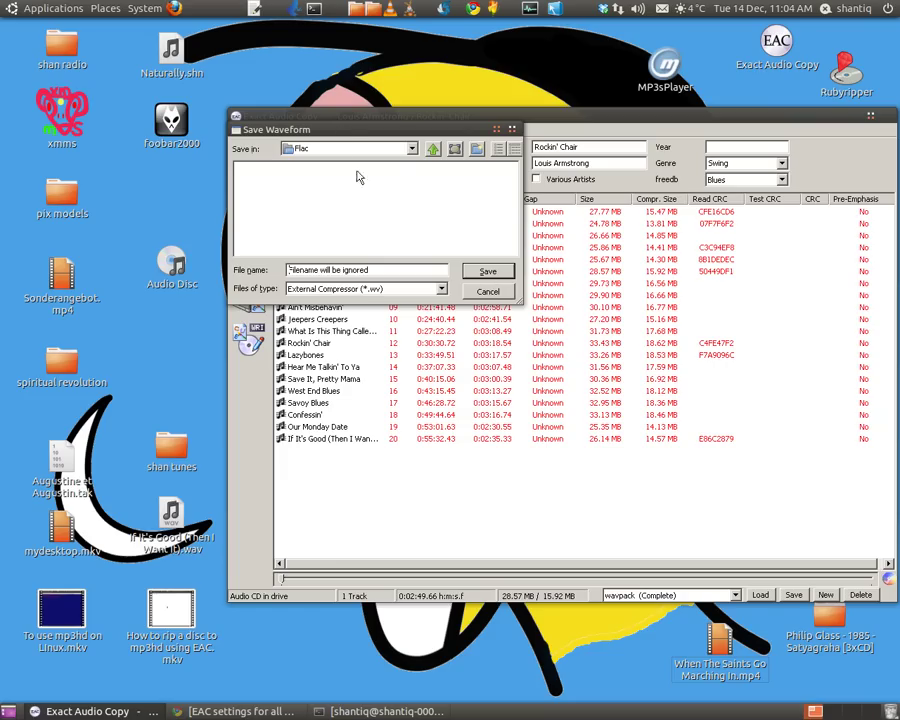
left_click(411, 148)
scroll(380, 205, "up", 3)
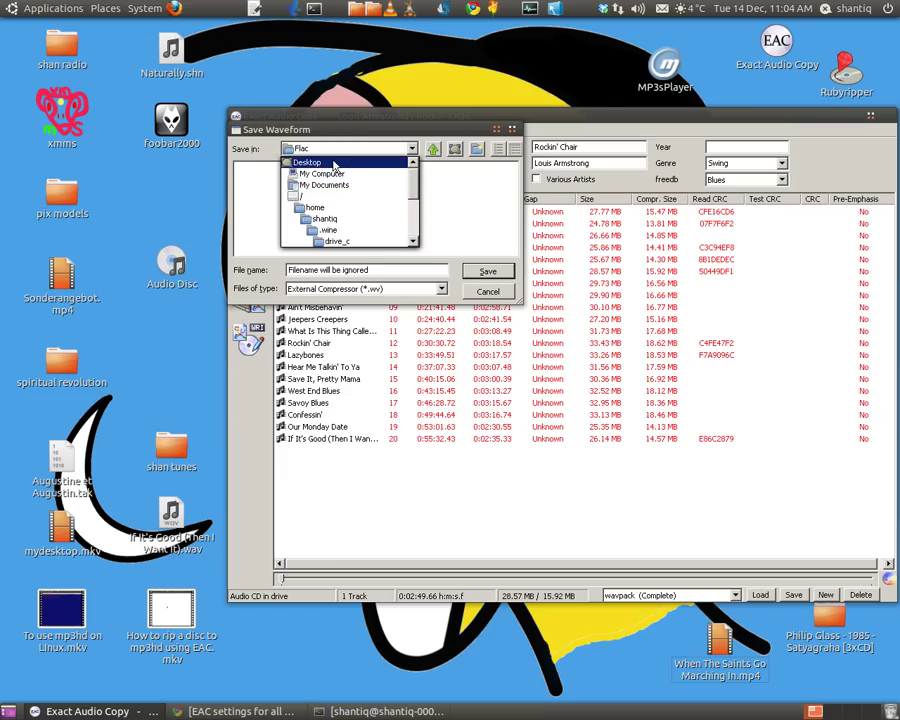
left_click(400, 162)
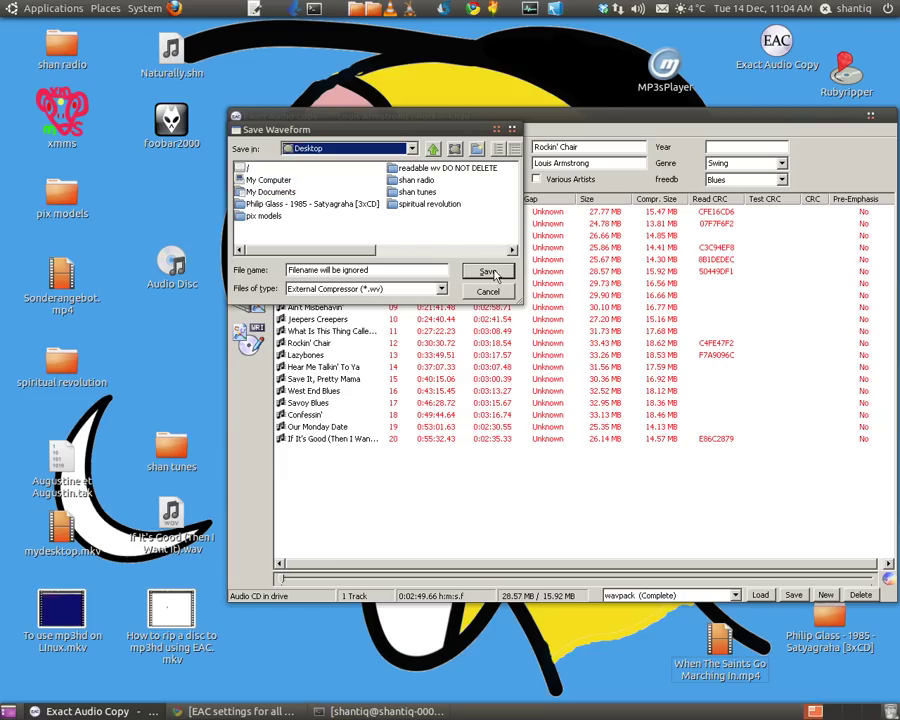
Step: Rip track 06 to Naturally.wv on the Desktop, dismiss both reports, and open the log file's menu
left_click(492, 273)
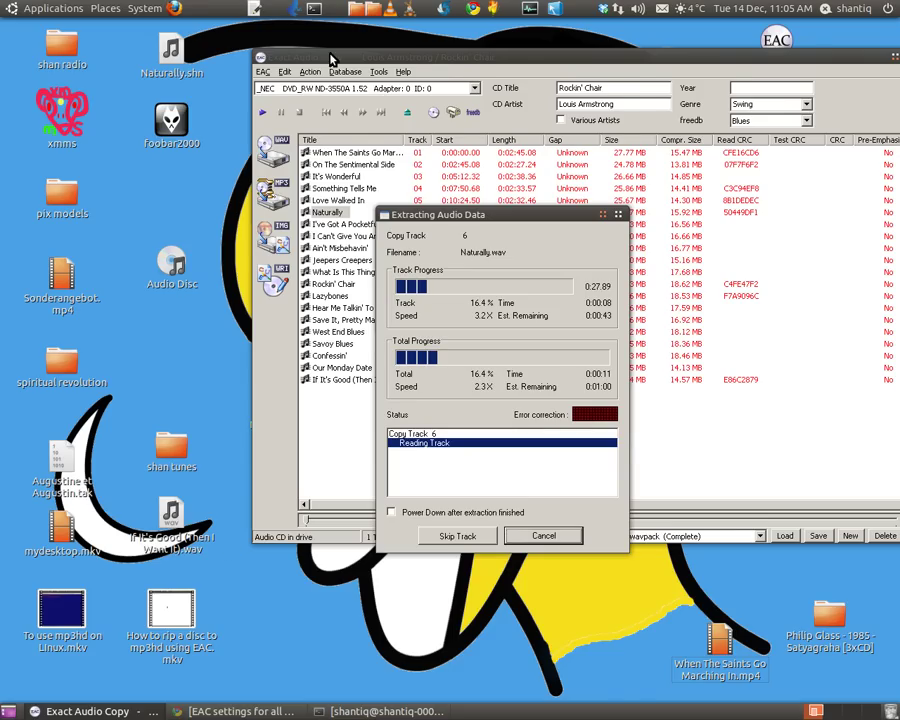
left_click_drag(311, 55, 396, 74)
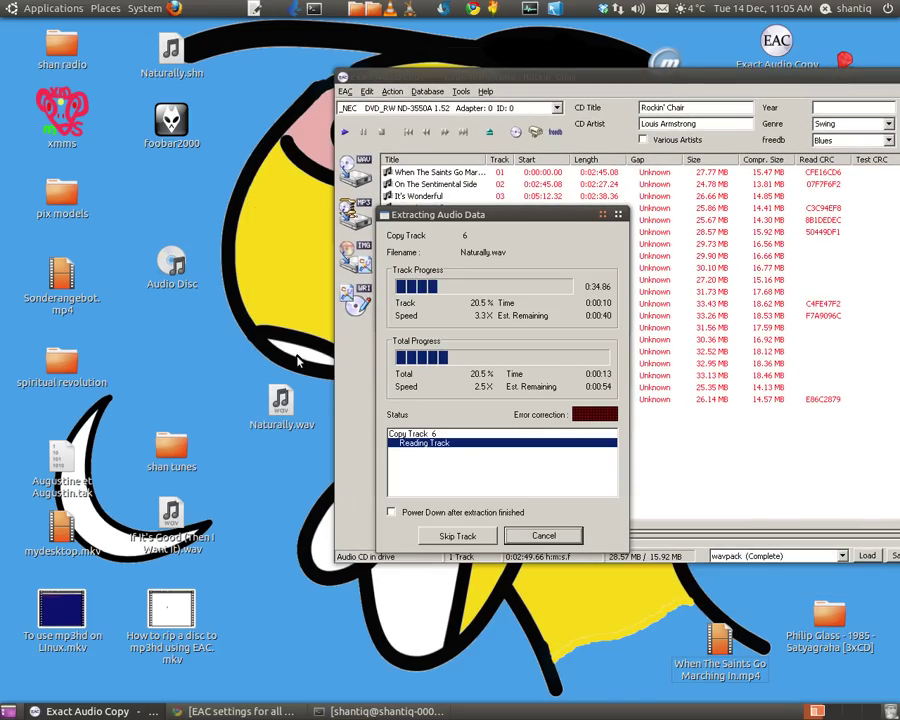
left_click_drag(280, 398, 238, 342)
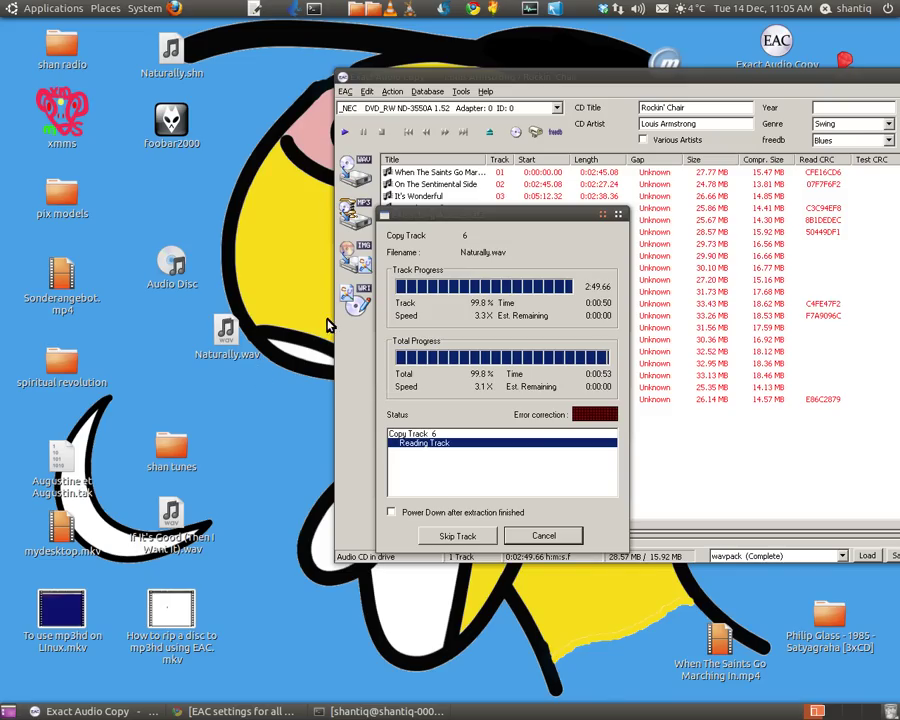
left_click_drag(465, 215, 499, 310)
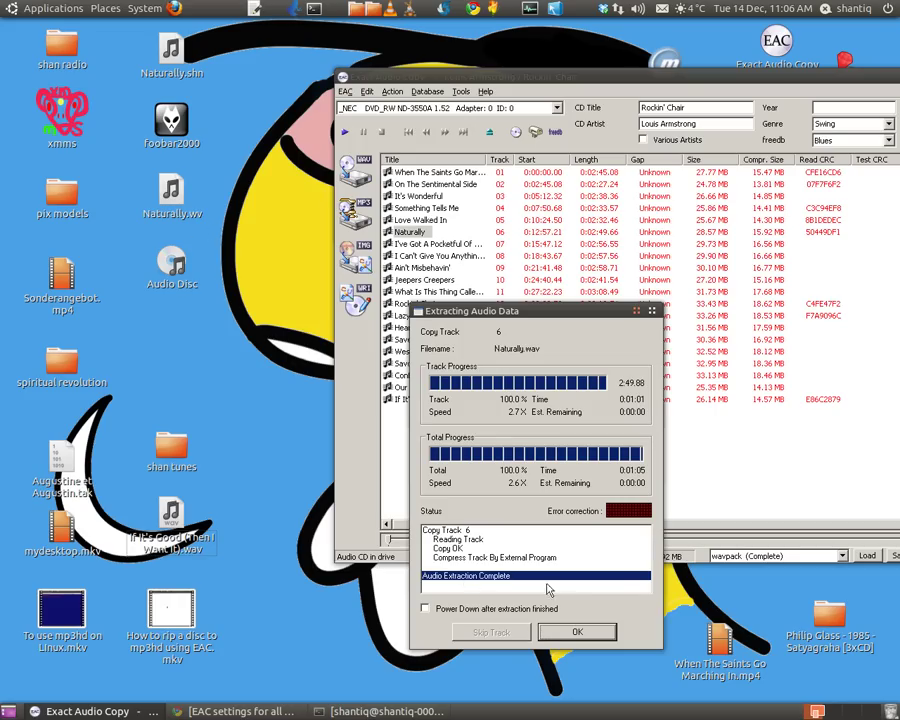
left_click(578, 633)
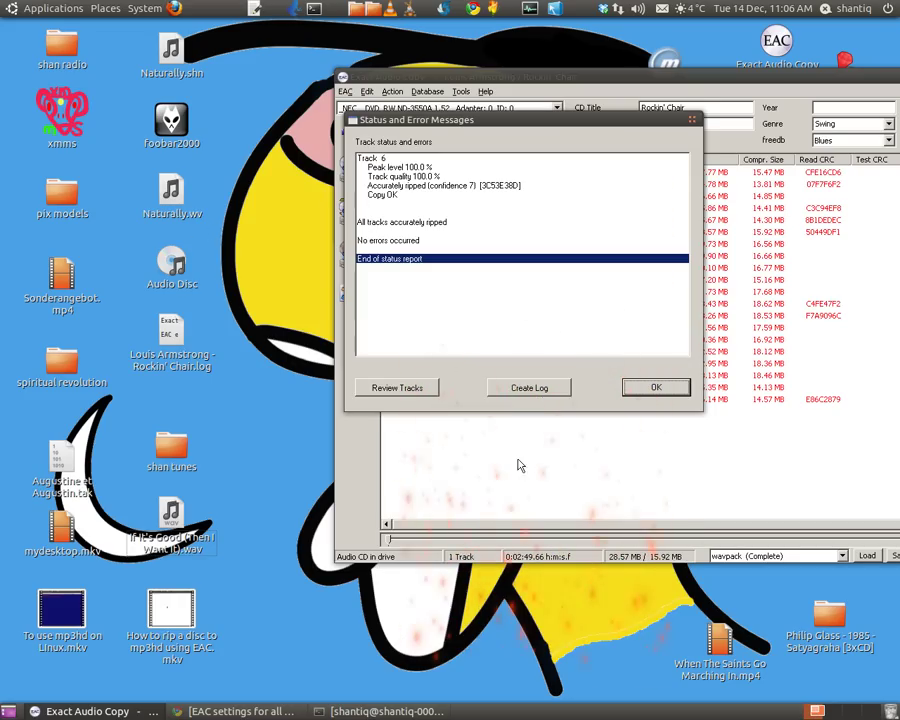
left_click(659, 392)
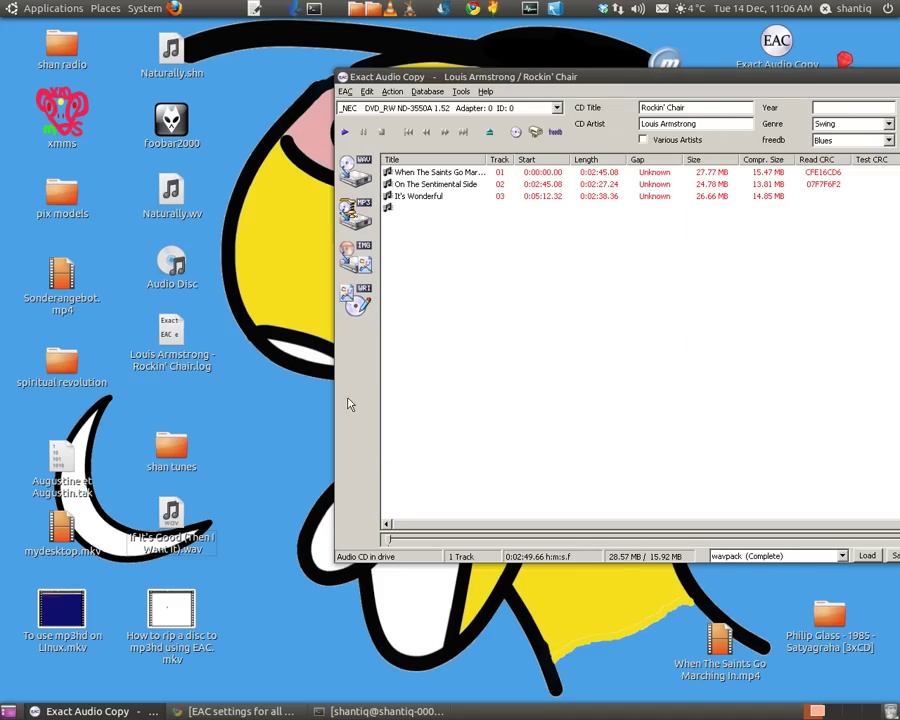
right_click(181, 355)
Step: Bin the rip log, confirm Naturally.wv's tags (Louis Armstrong, Rockin' Chair), then bin Naturally.wv
left_click(250, 507)
right_click(175, 210)
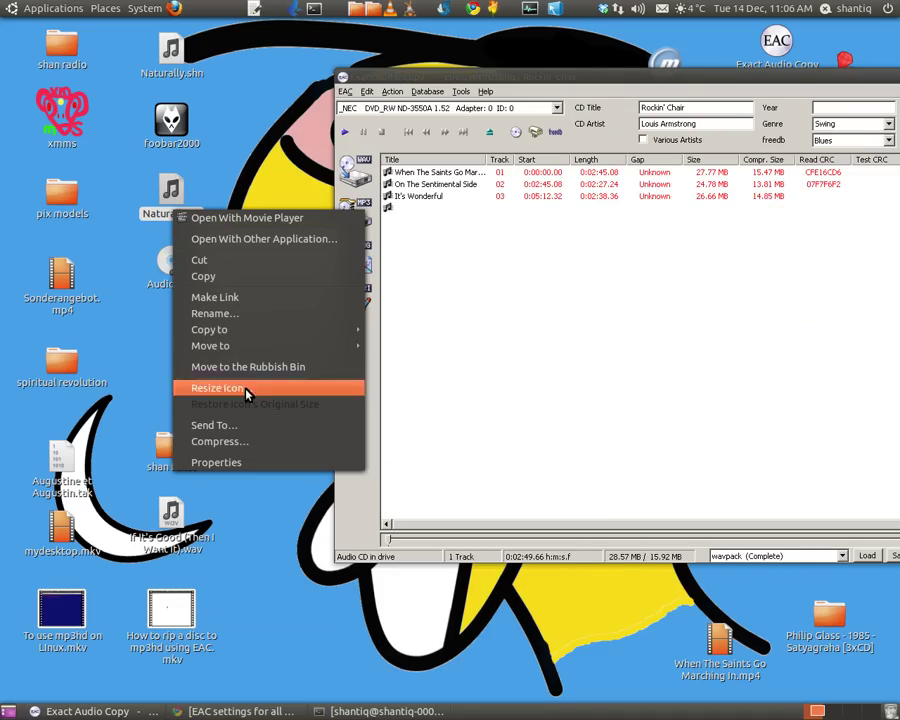
left_click(240, 463)
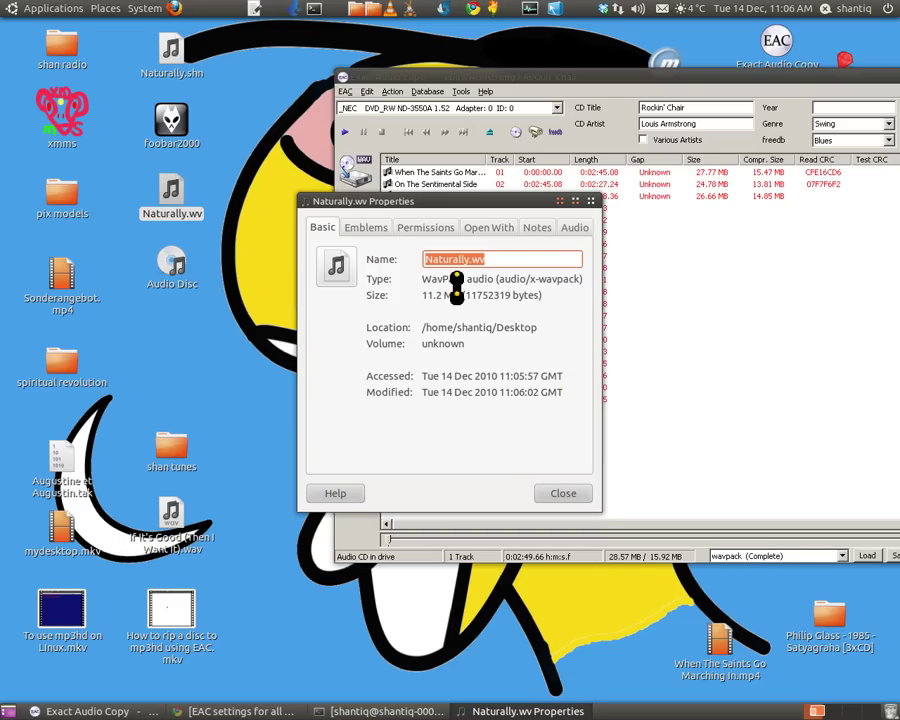
left_click(575, 228)
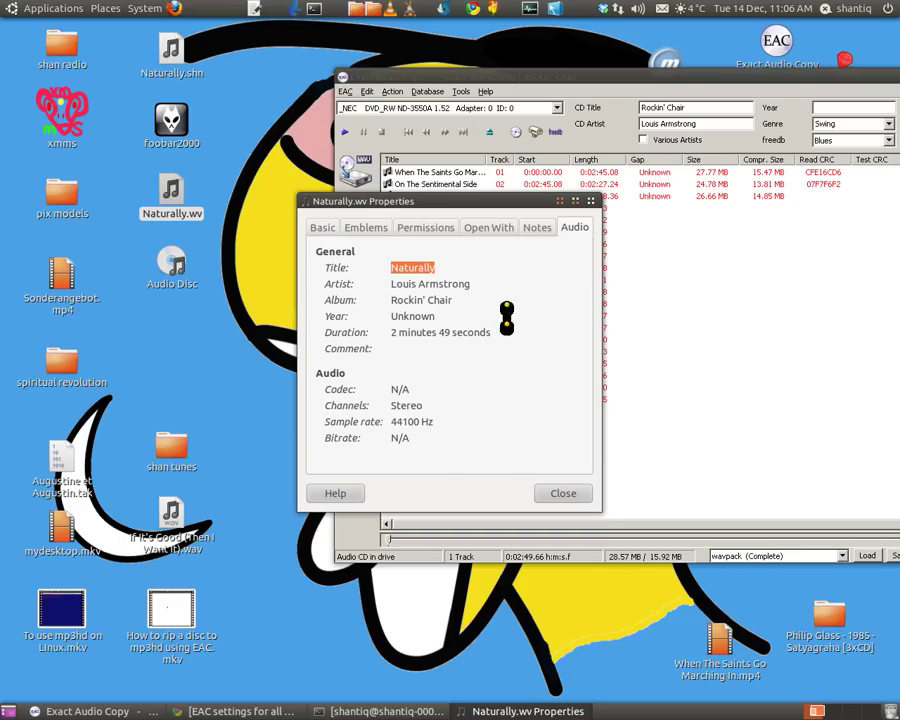
left_click(563, 492)
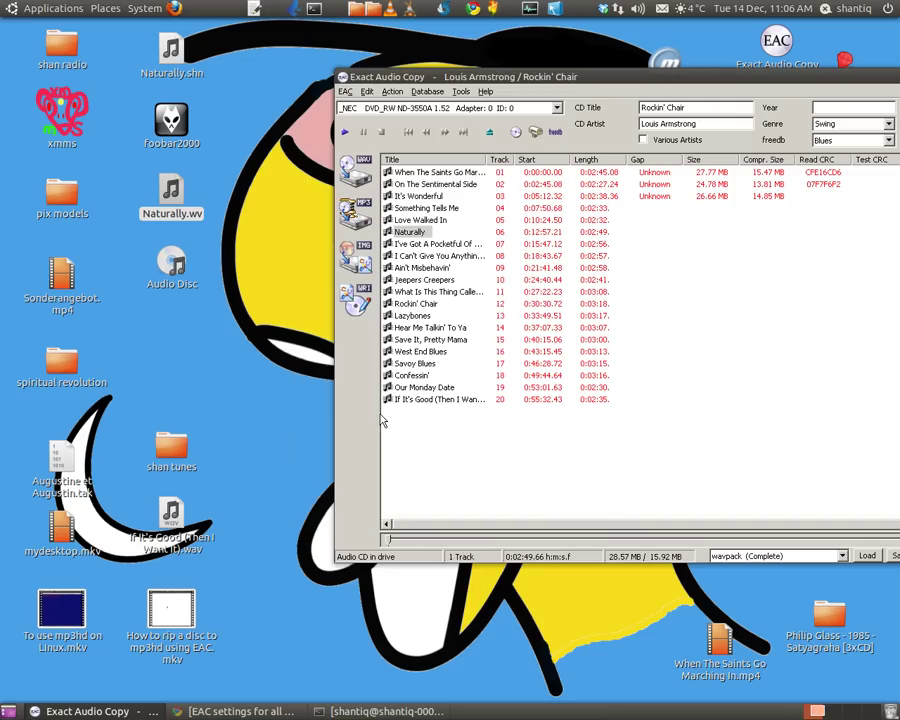
right_click(177, 203)
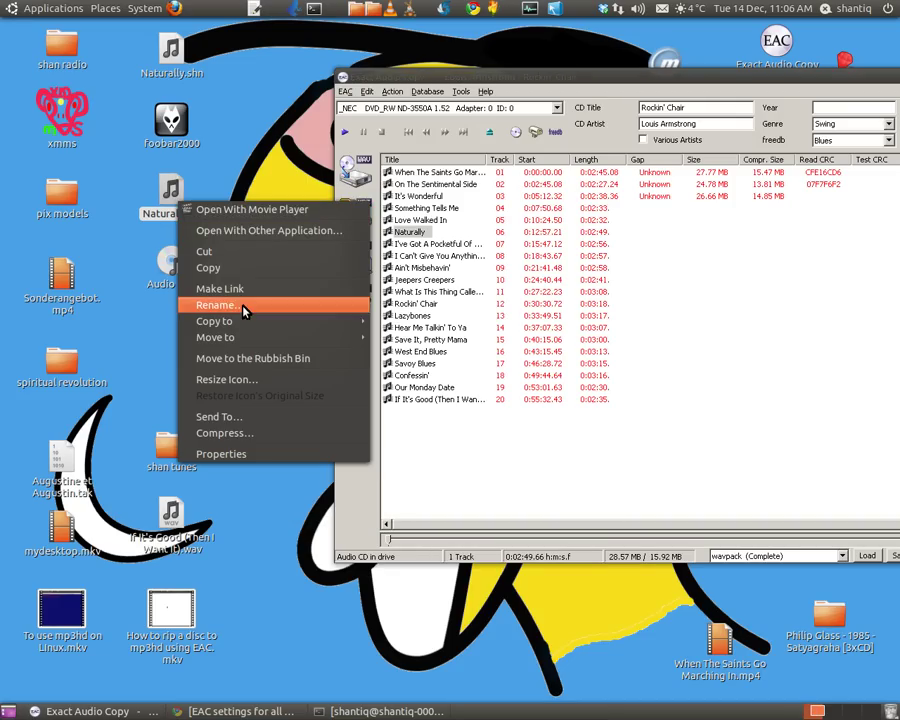
left_click(245, 358)
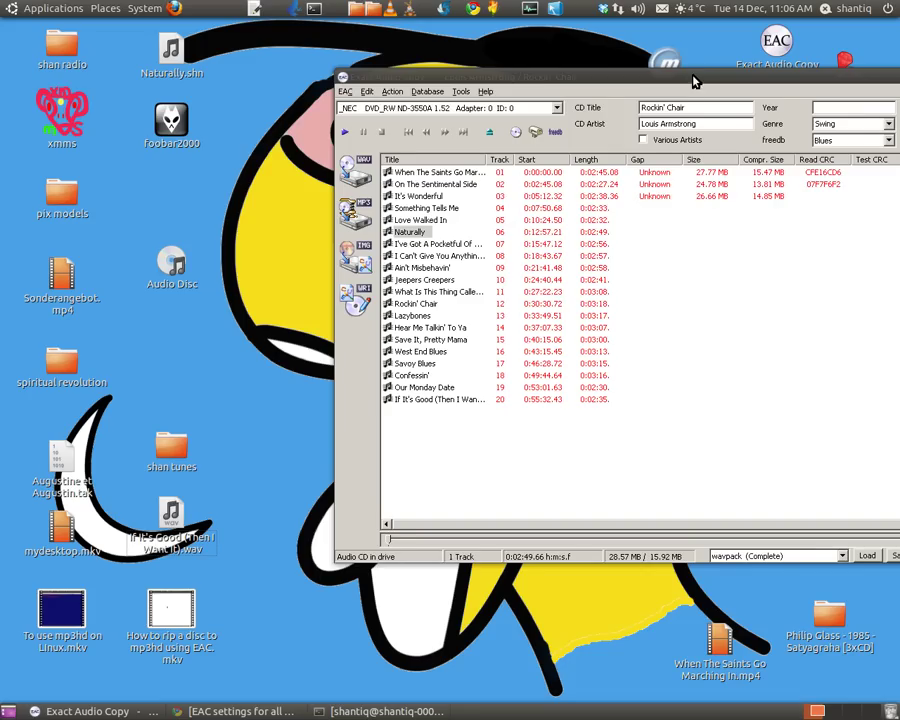
Step: Switch the compression profile to shorten (Complete) and reopen Compression options with F11
left_click_drag(690, 80, 549, 29)
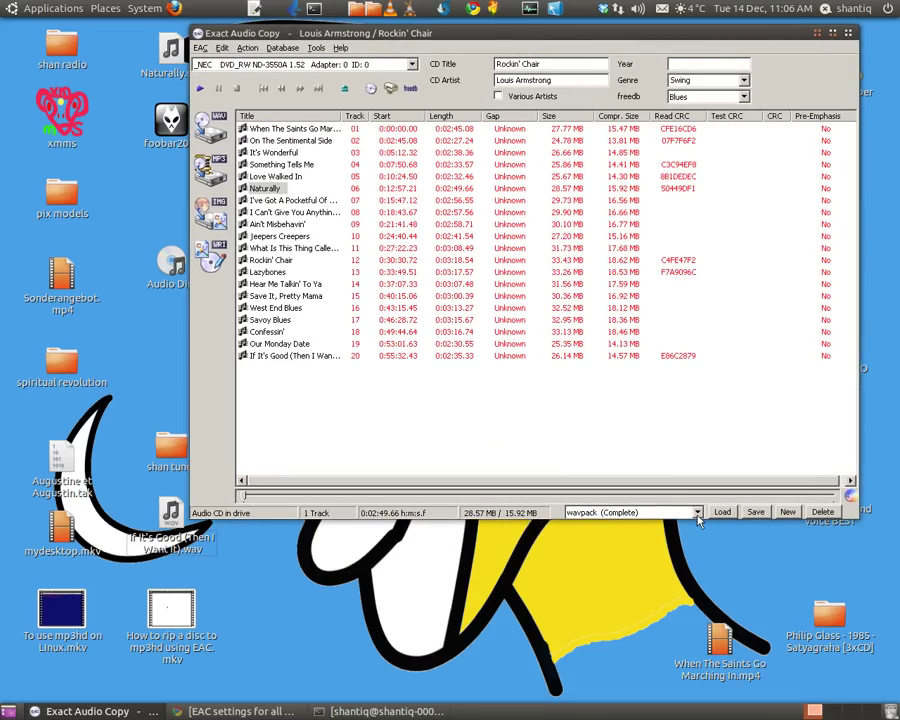
left_click(698, 514)
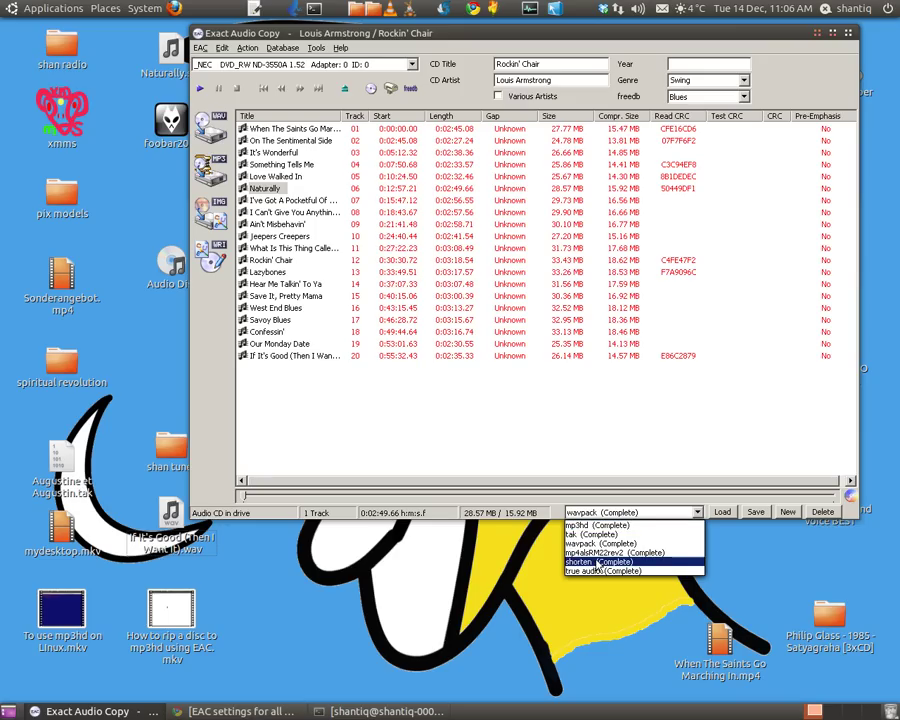
left_click(597, 563)
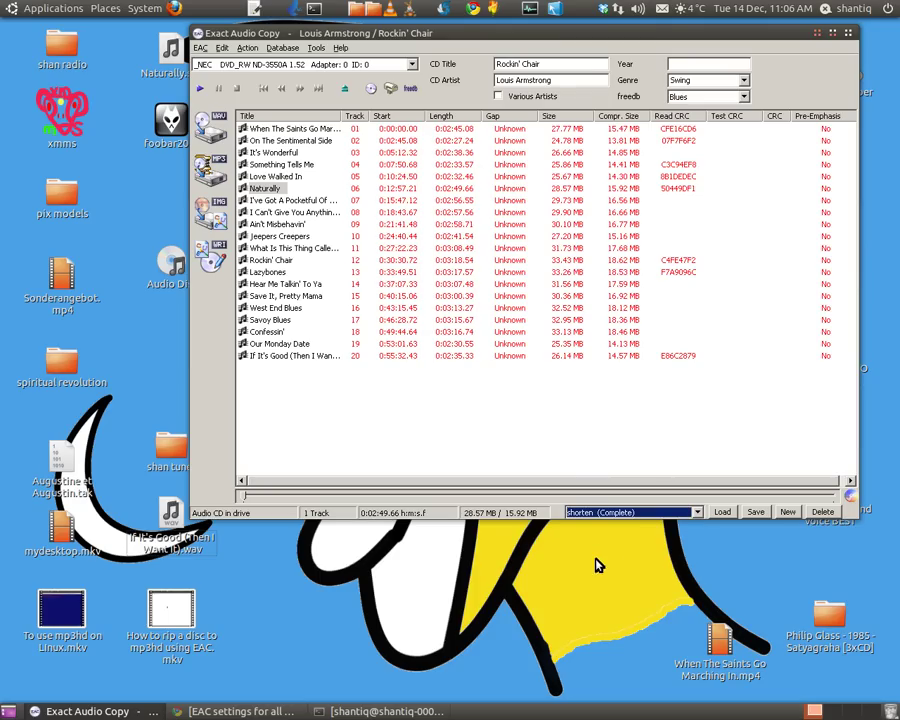
left_click(585, 426)
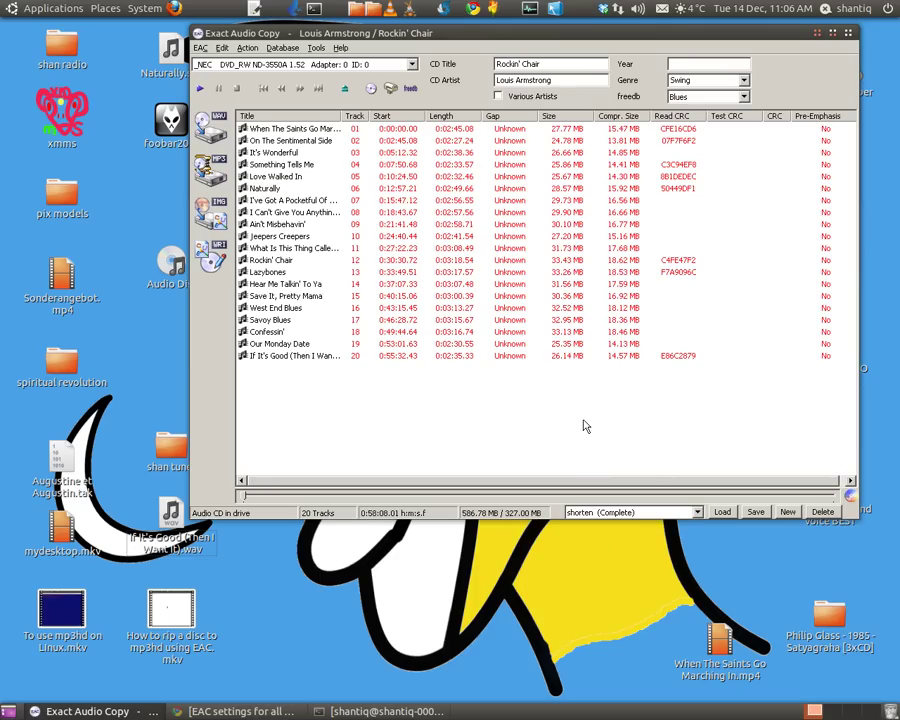
key("F11")
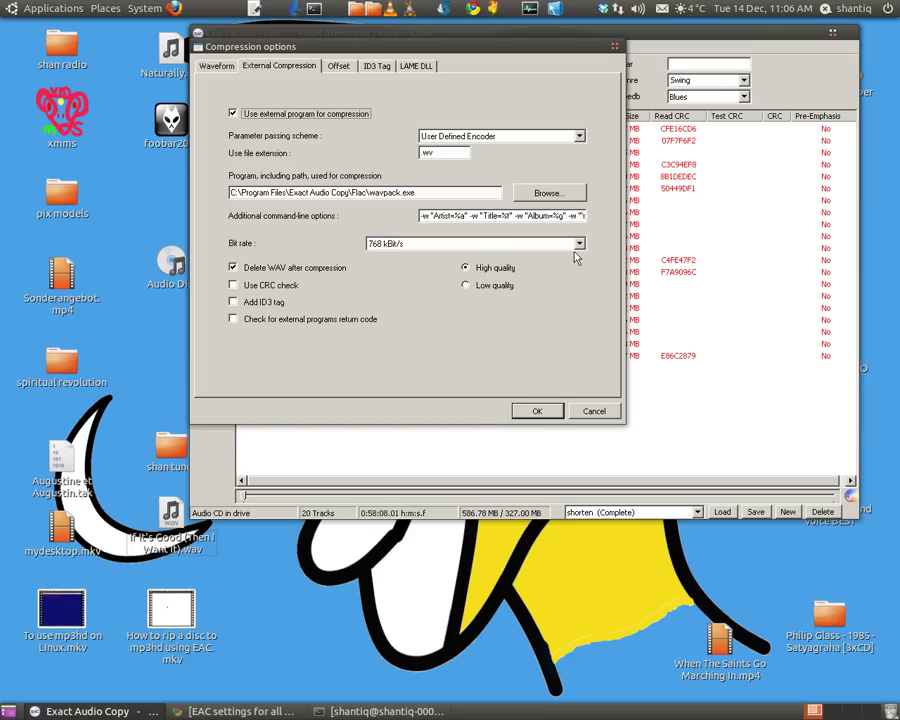
Step: Switch to the Shorten Lossless Encoder scheme with Flac\shortn32.exe, clearing the old parameters
left_click(579, 137)
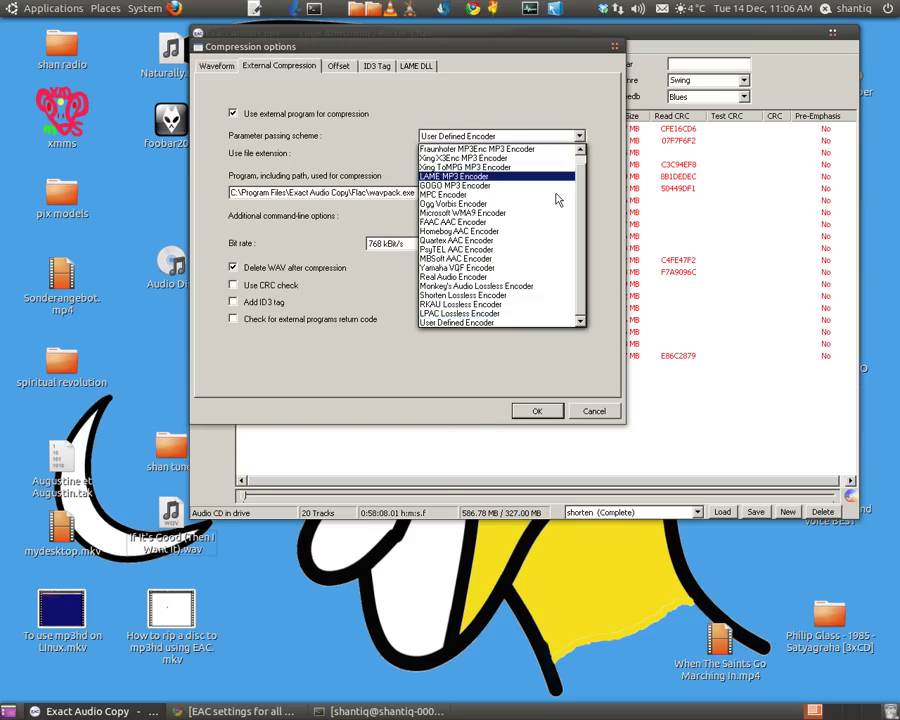
left_click(487, 298)
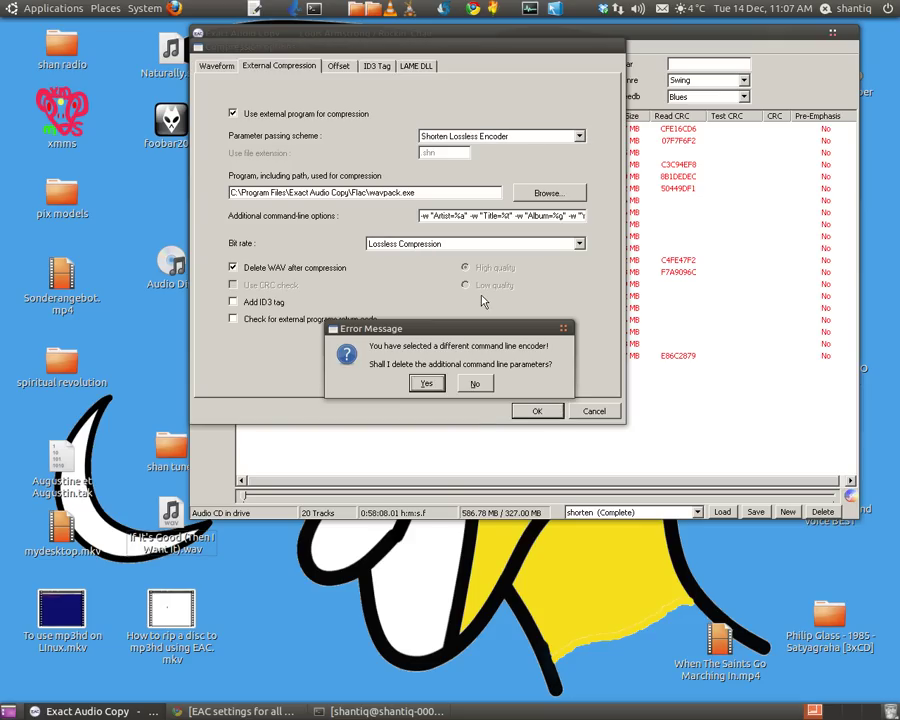
left_click(427, 384)
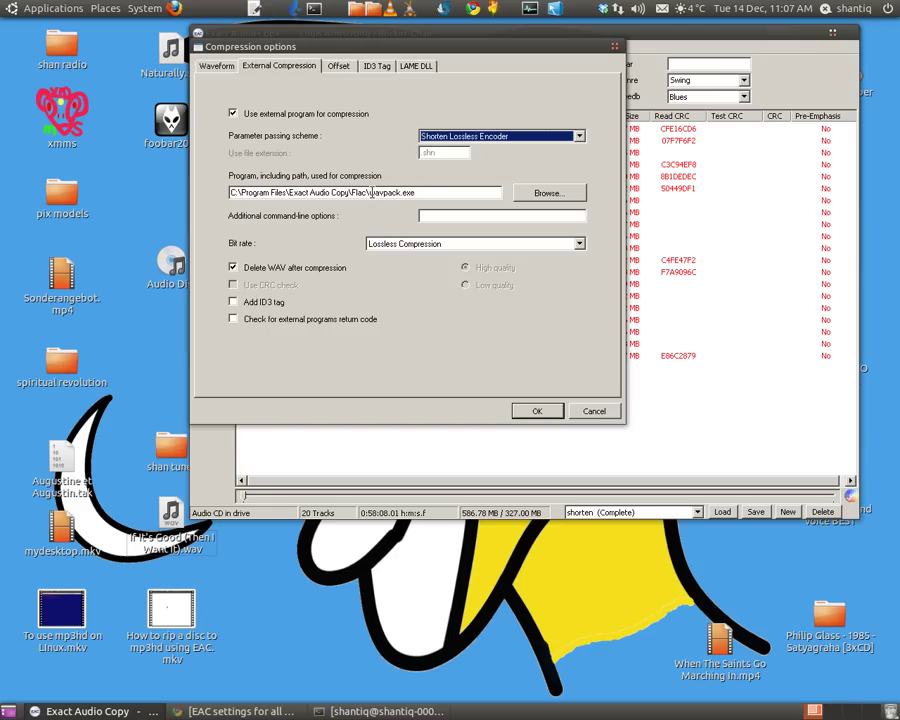
left_click(543, 194)
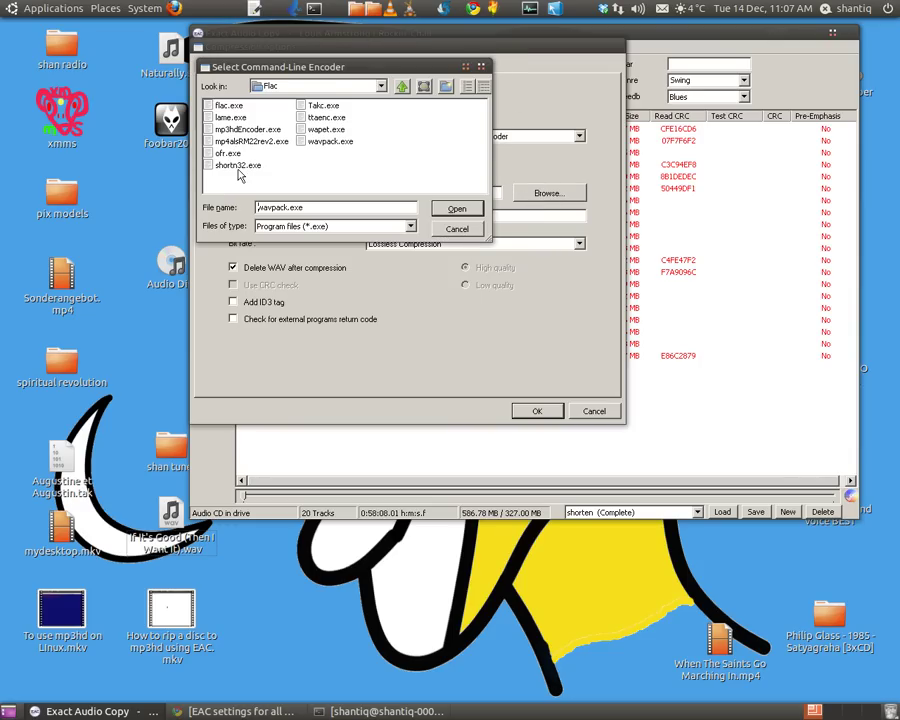
double_click(240, 165)
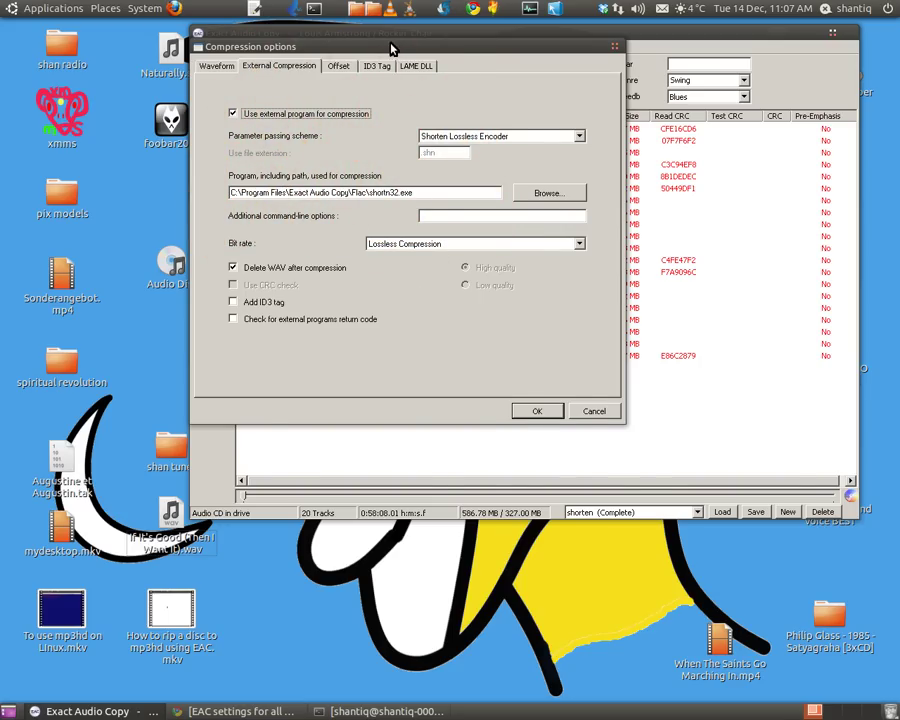
left_click_drag(274, 44, 468, 190)
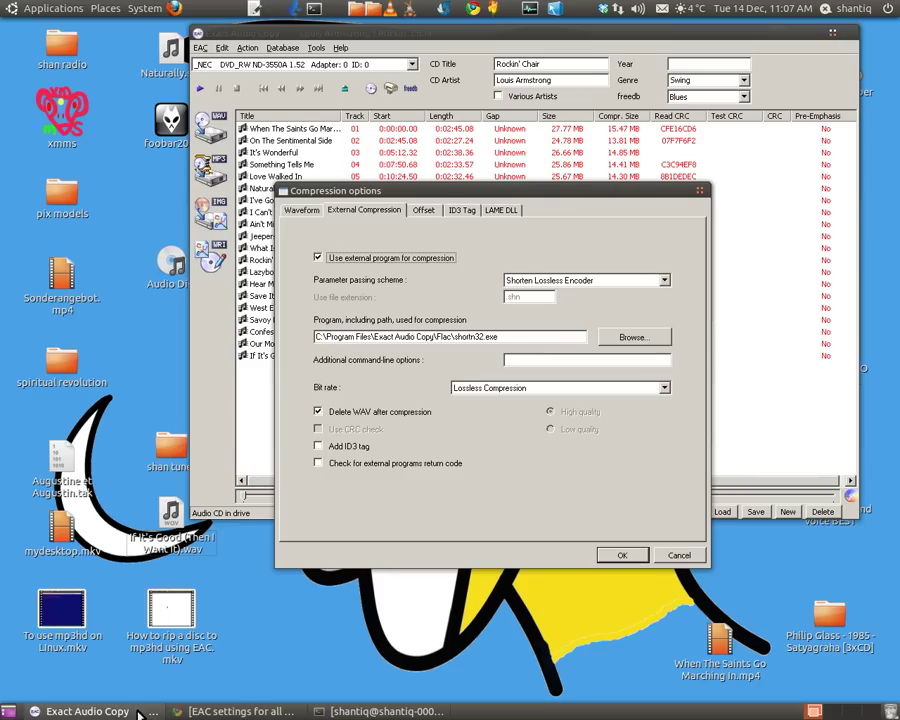
left_click(232, 711)
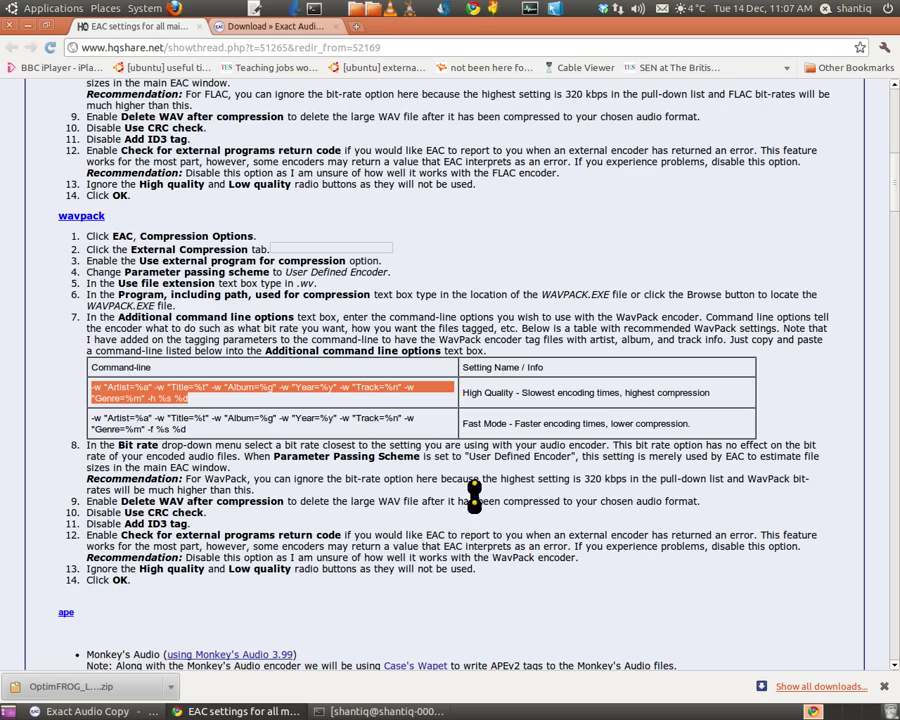
left_click(705, 595)
scroll(697, 563, "down", 4)
scroll(697, 519, "down", 20)
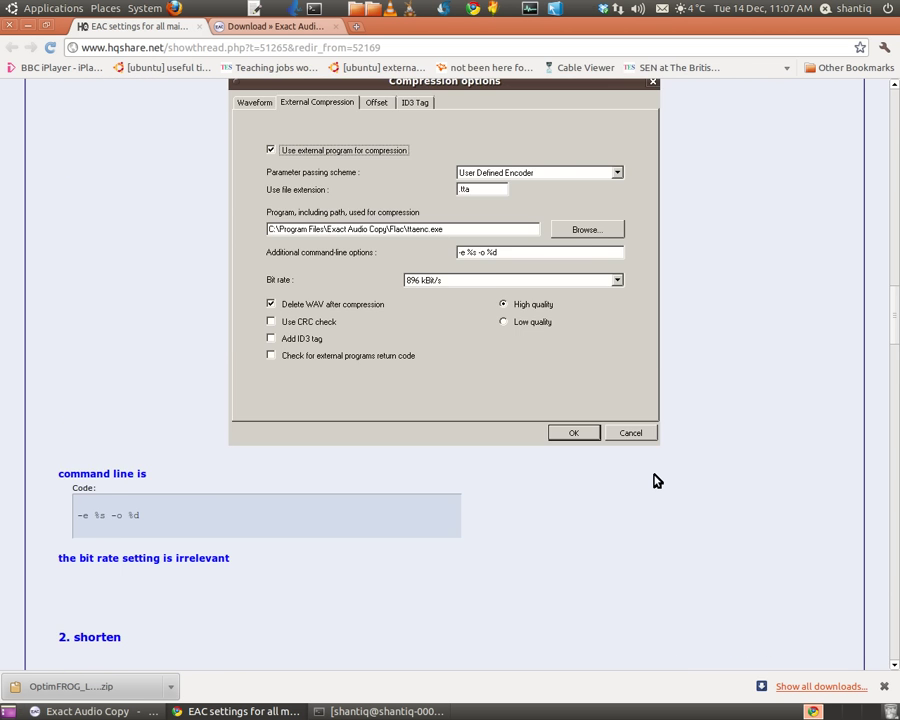
scroll(655, 481, "down", 7)
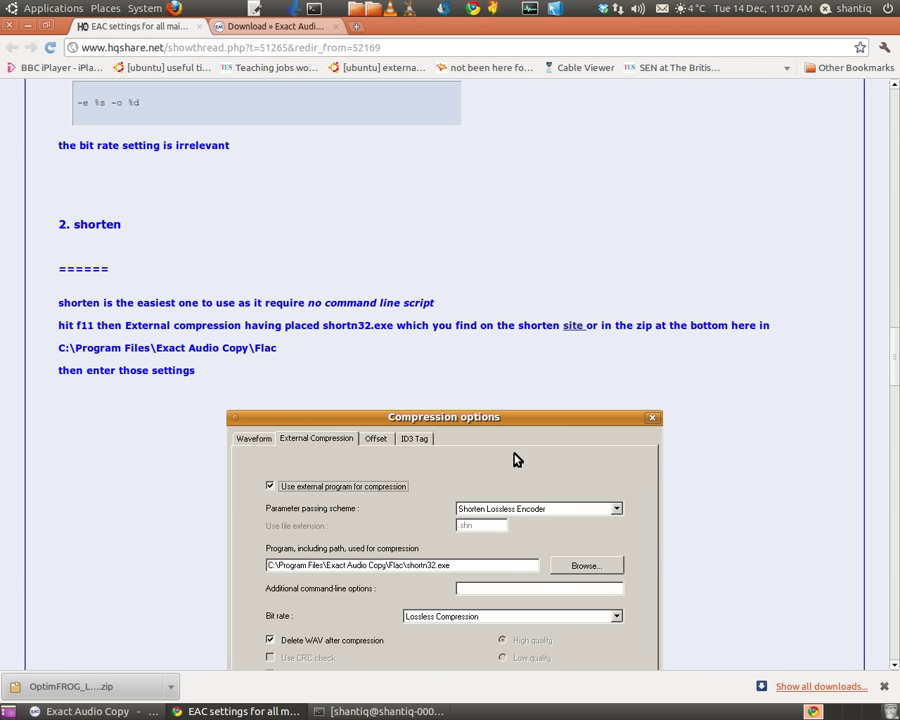
scroll(722, 490, "down", 3)
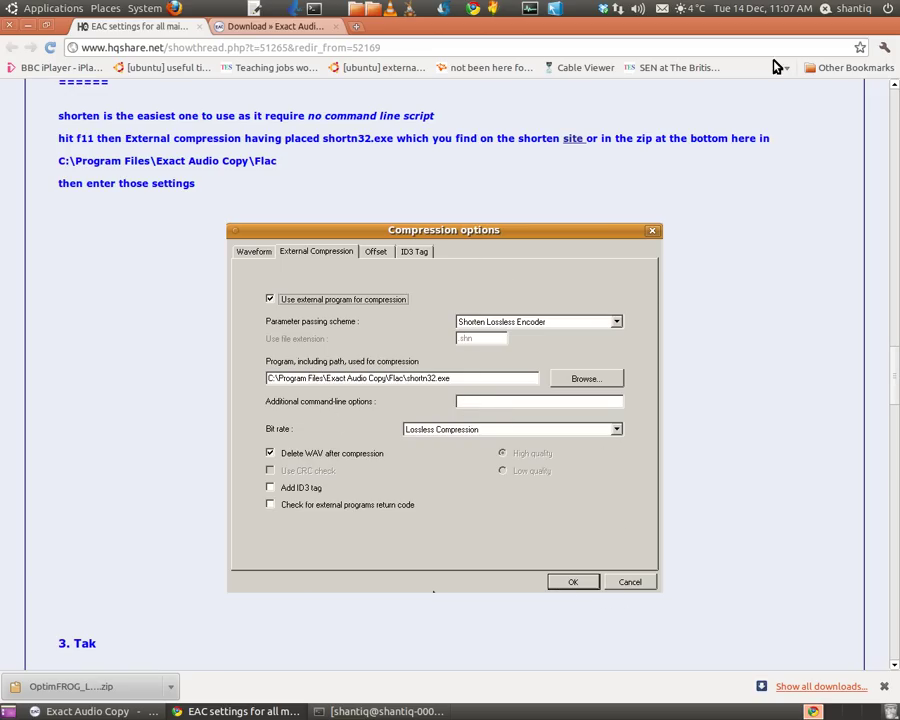
left_click(30, 28)
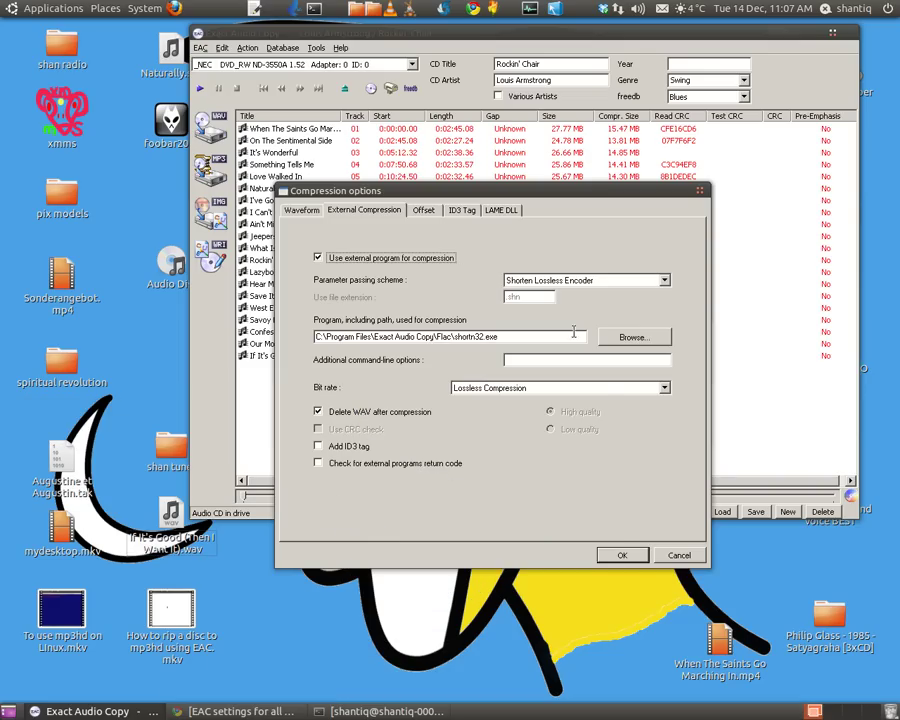
Step: Accept the Shorten settings and rip track 15 'Save It, Pretty Mama' compressed to the Desktop
left_click(627, 556)
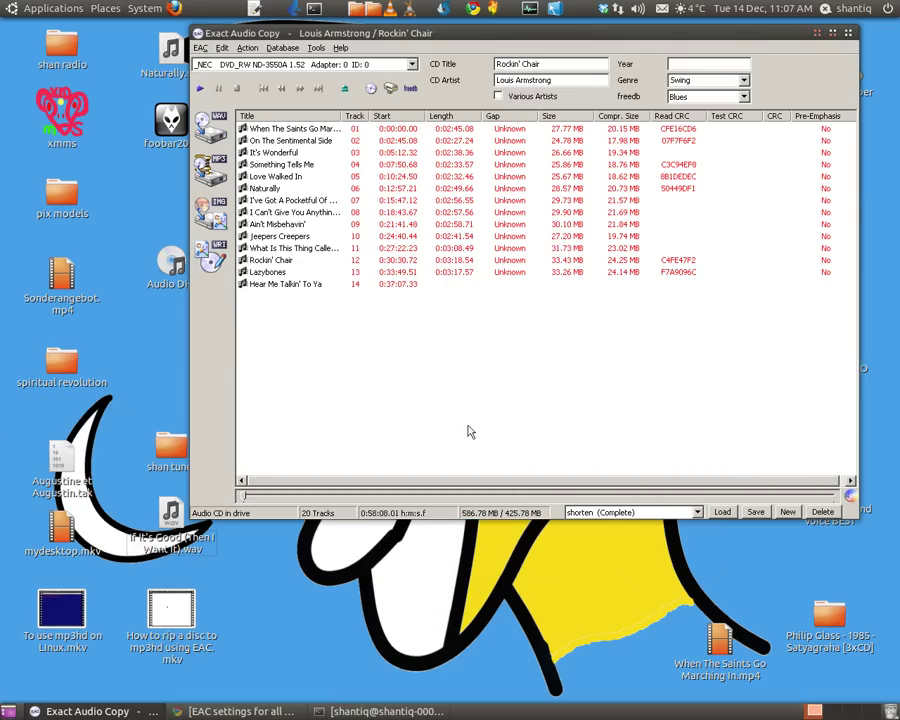
right_click(300, 297)
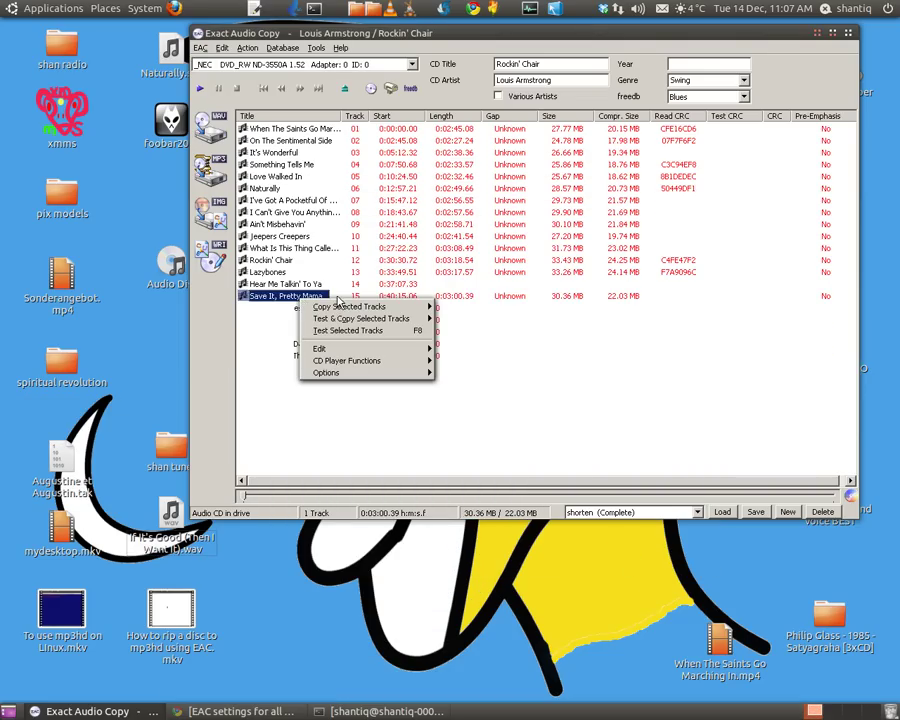
mouse_move(350, 306)
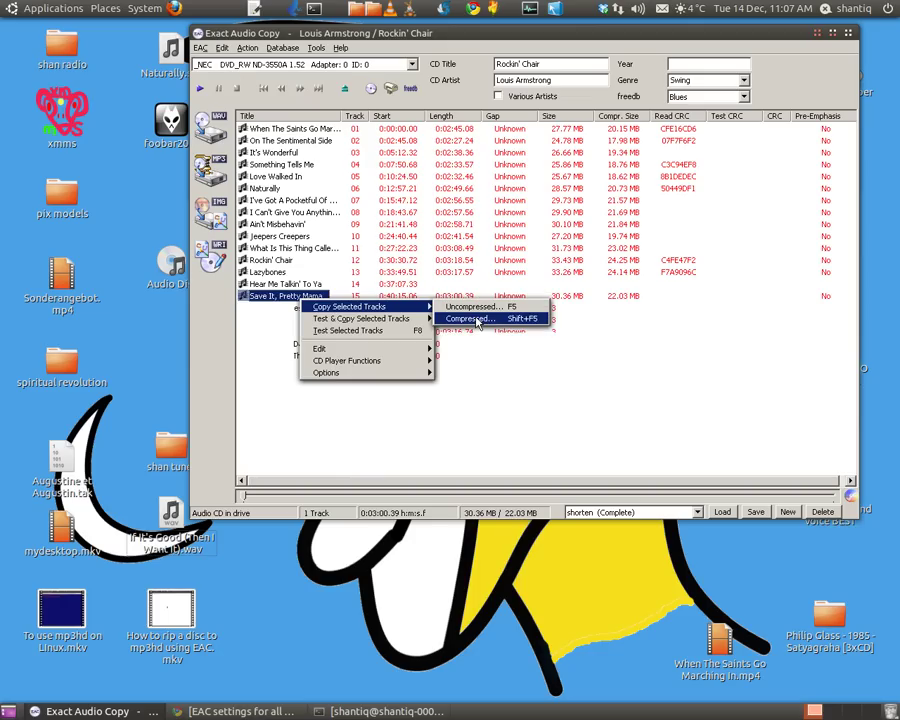
left_click(478, 320)
left_click(446, 190)
left_click(460, 191)
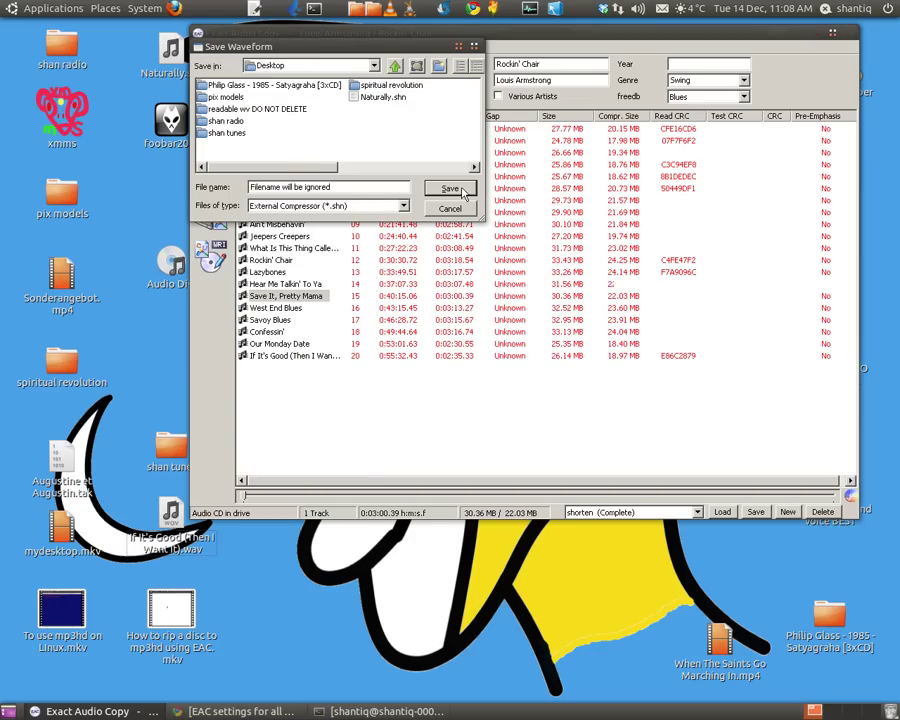
Step: Arrange the EAC and progress windows and acknowledge the finished extraction
left_click_drag(323, 37, 555, 100)
left_click_drag(358, 65, 680, 290)
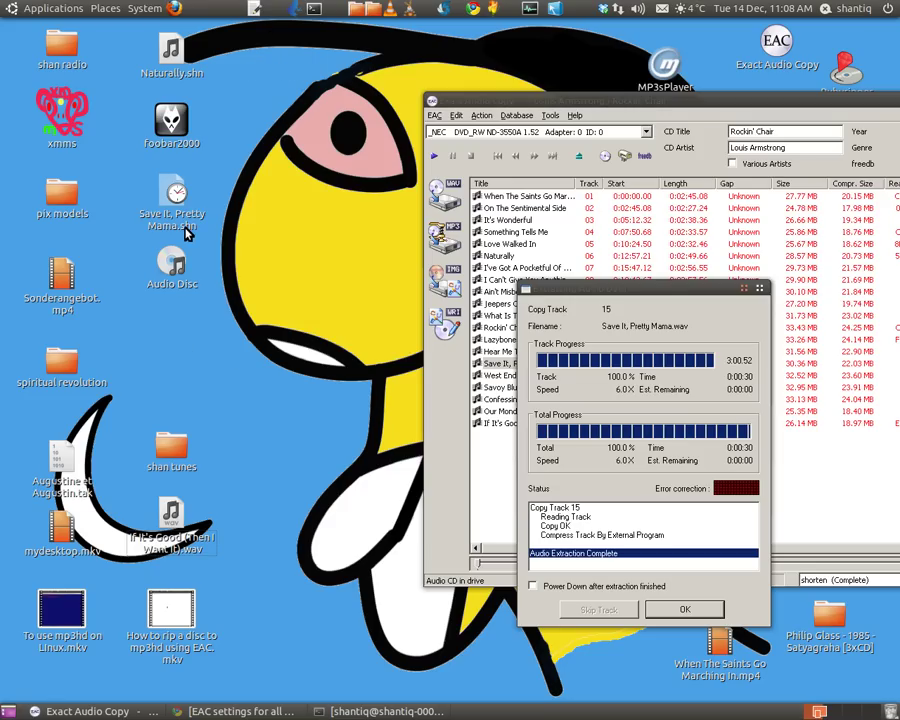
left_click(674, 612)
Step: Dismiss the rip report and confirm Save It, Pretty Mama.shn is 12.2 MB Shorten audio in Properties
left_click(744, 413)
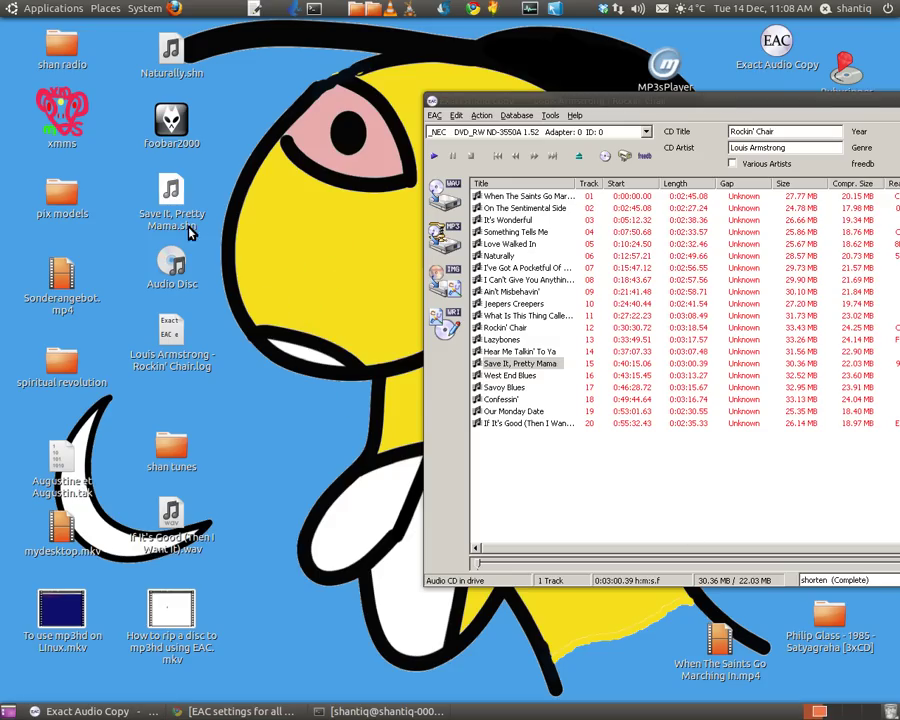
right_click(193, 226)
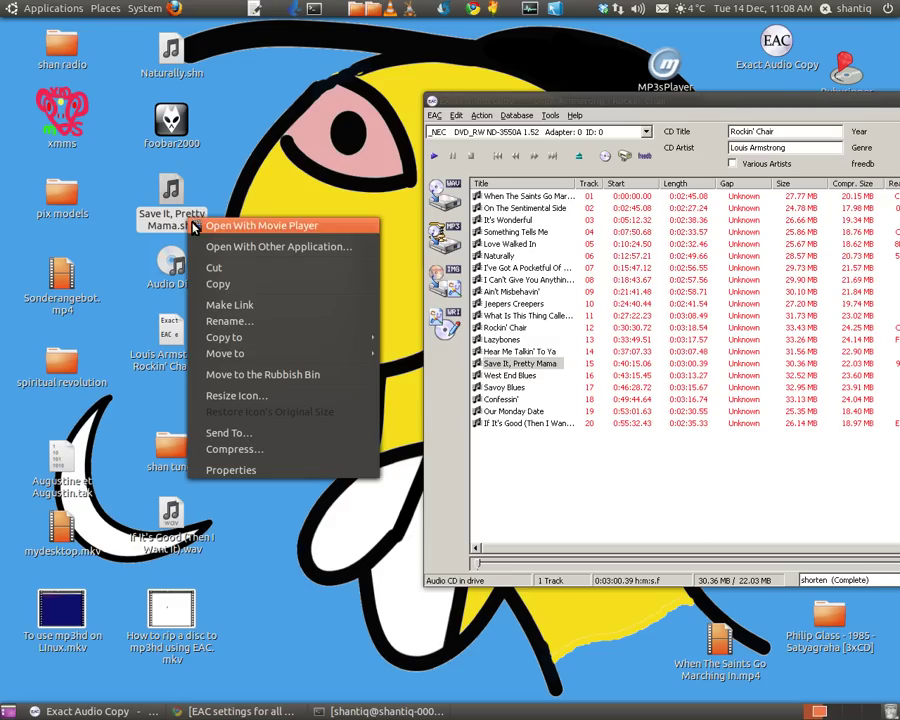
left_click(295, 471)
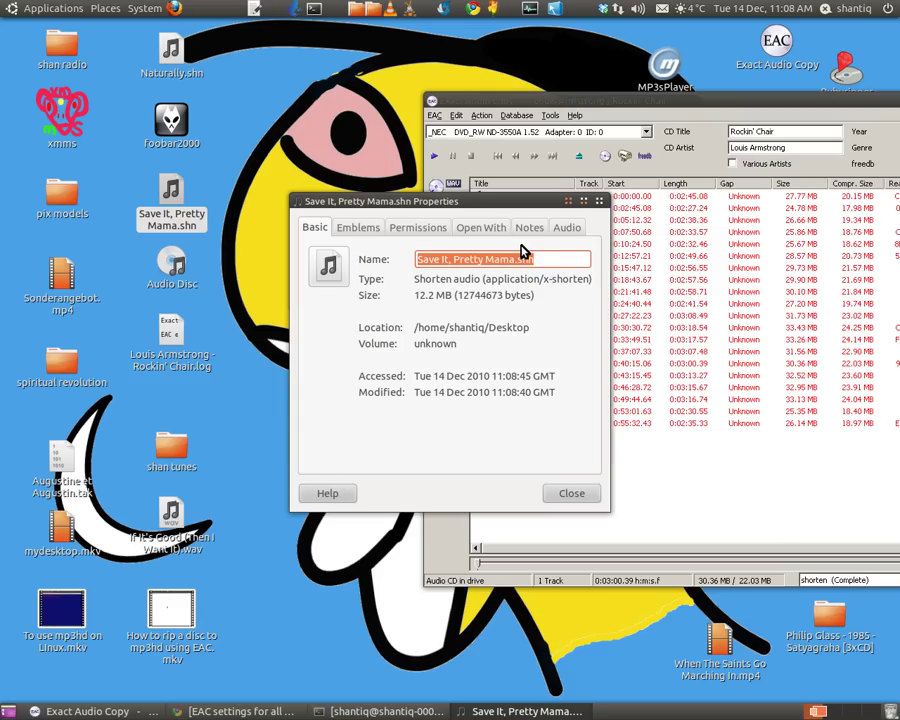
left_click(568, 229)
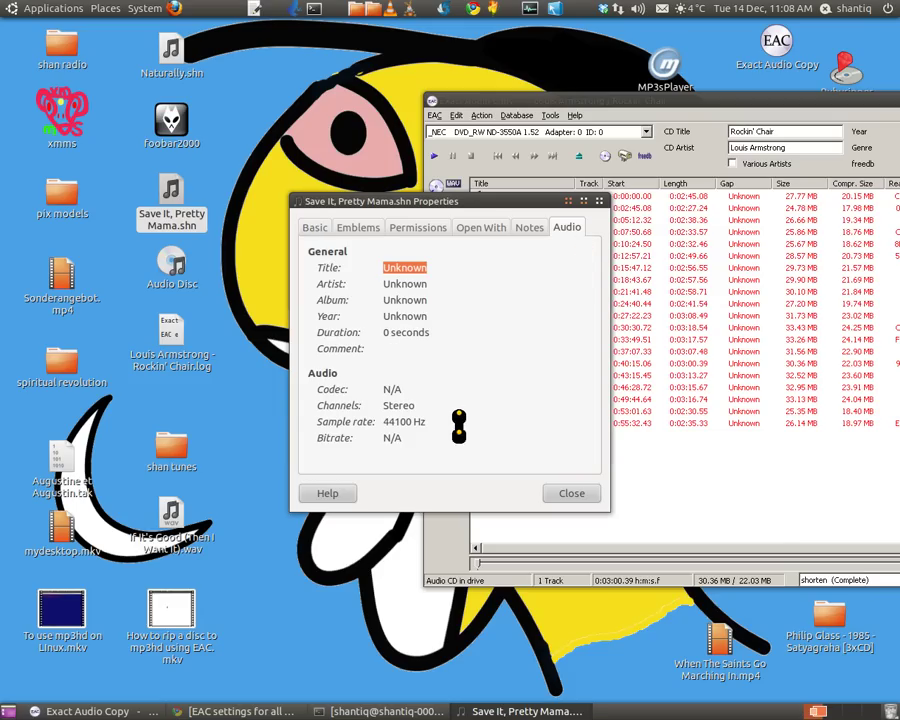
left_click(572, 490)
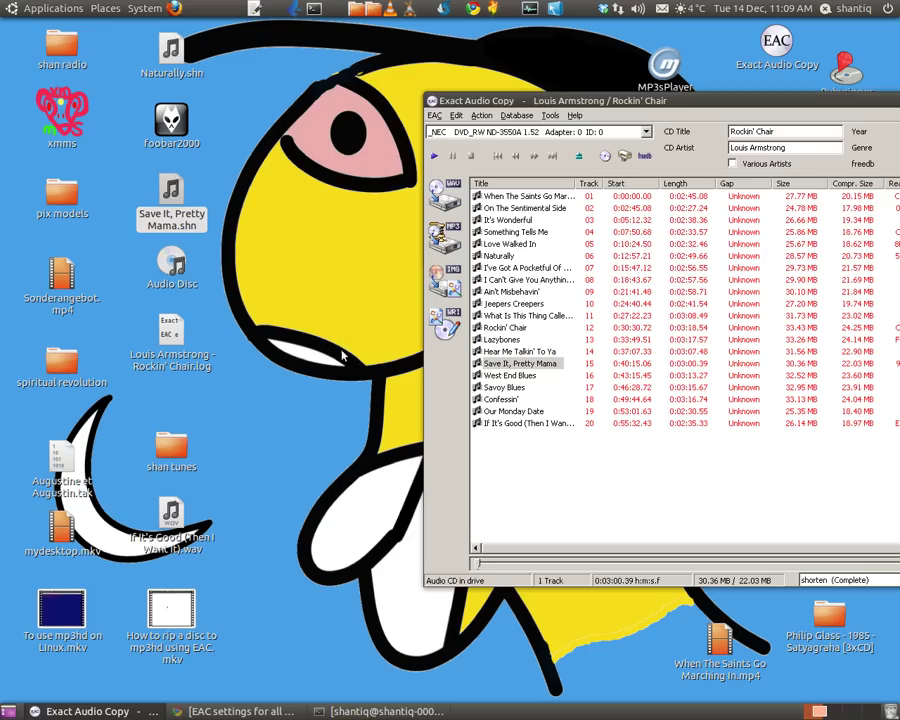
Step: Bring the EAC window fully on screen and keep the shorten compression profile selected
left_click_drag(520, 100, 276, 107)
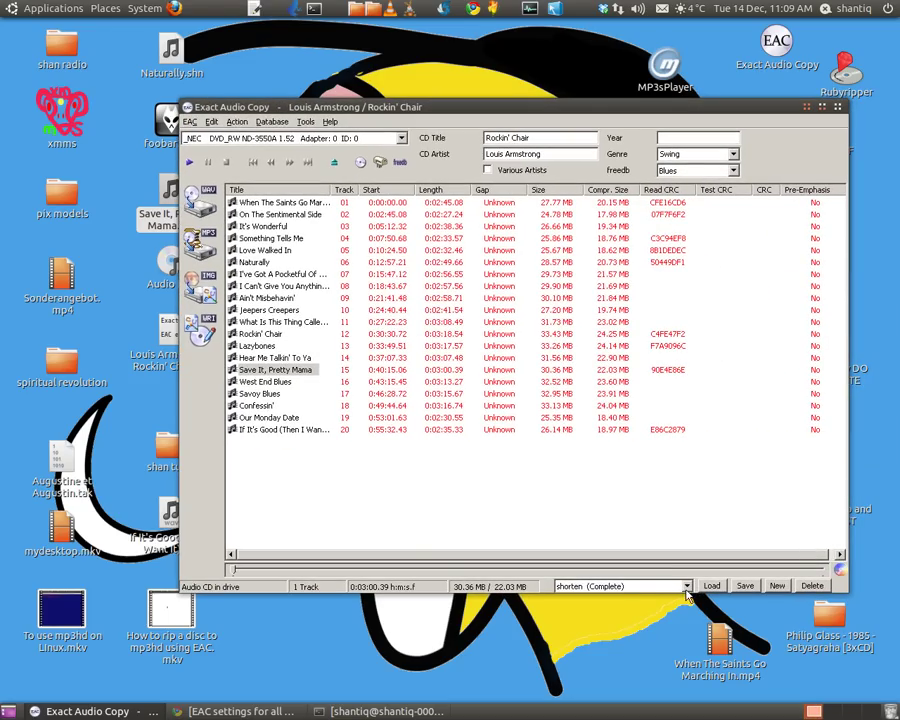
left_click(686, 588)
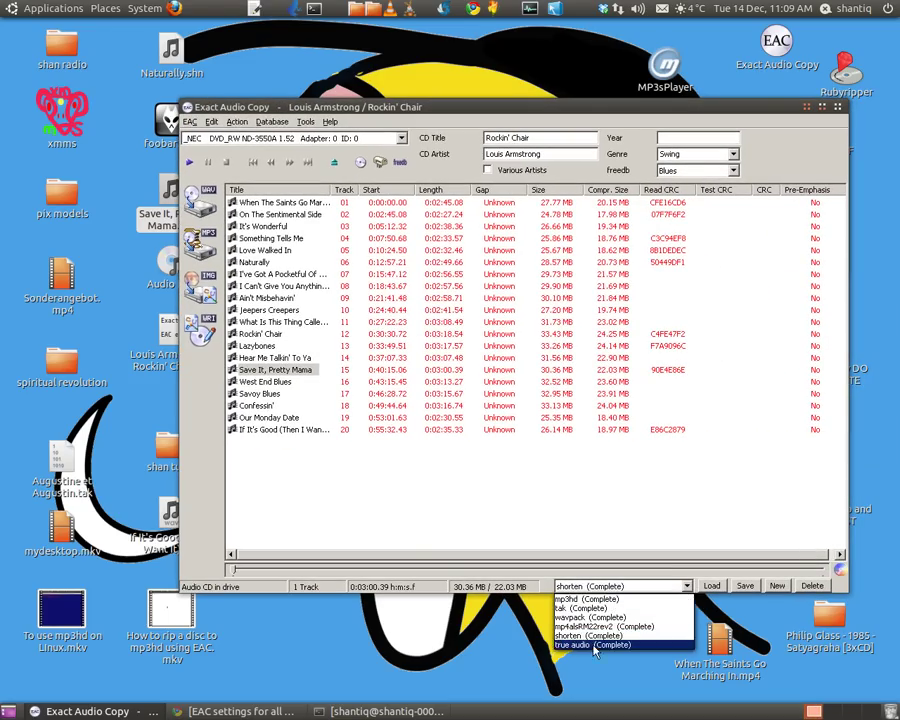
left_click(594, 503)
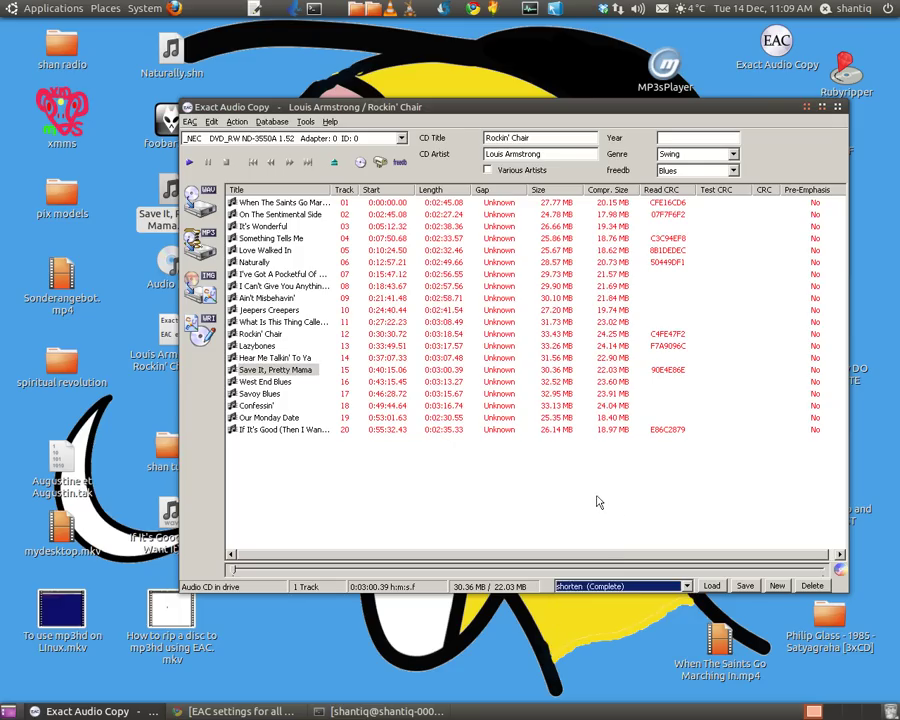
left_click(594, 503)
Step: Switch the external compression scheme in Compression options to User Defined Encoder
key("F11")
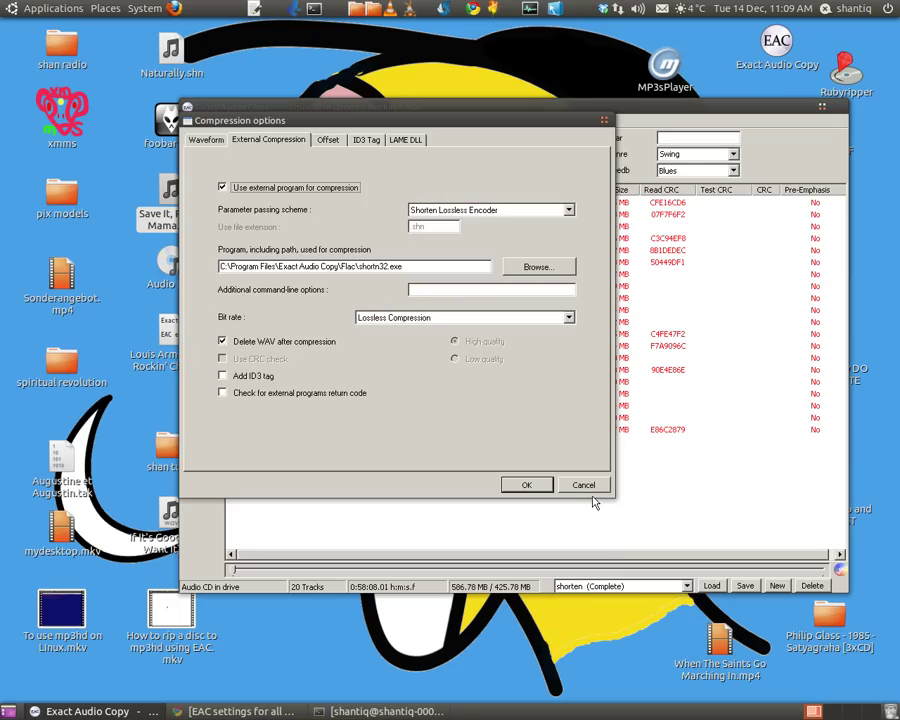
left_click(568, 211)
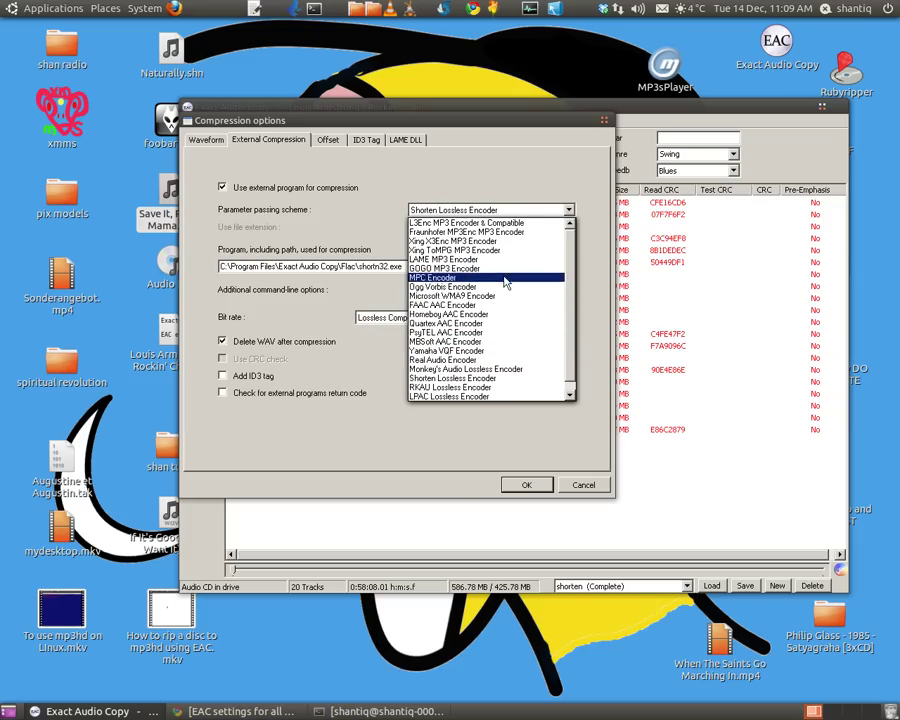
scroll(508, 295, "down", 1)
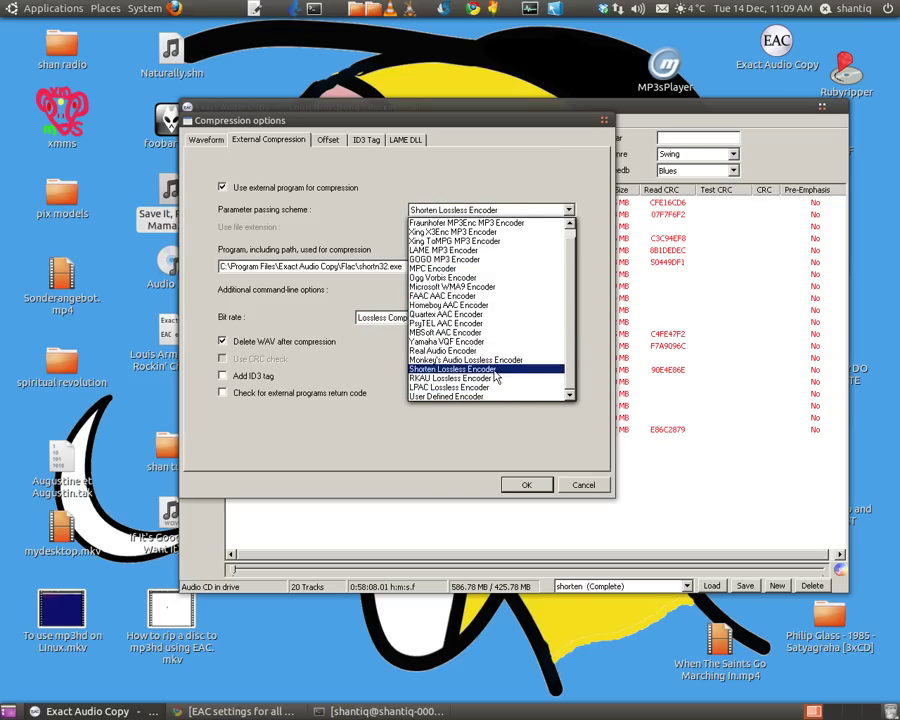
scroll(496, 376, "up", 1)
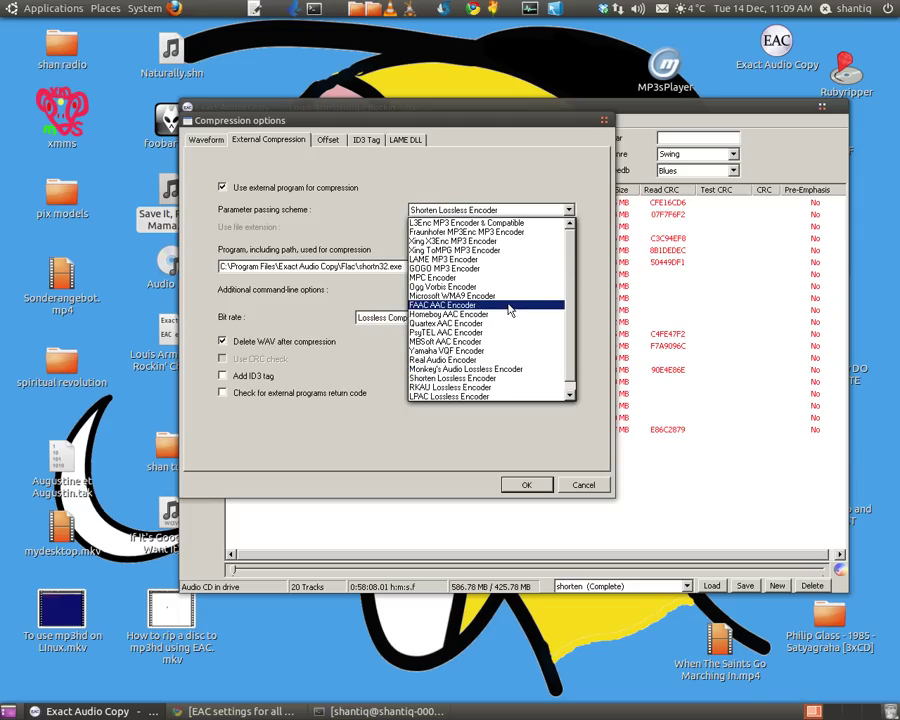
scroll(456, 312, "down", 1)
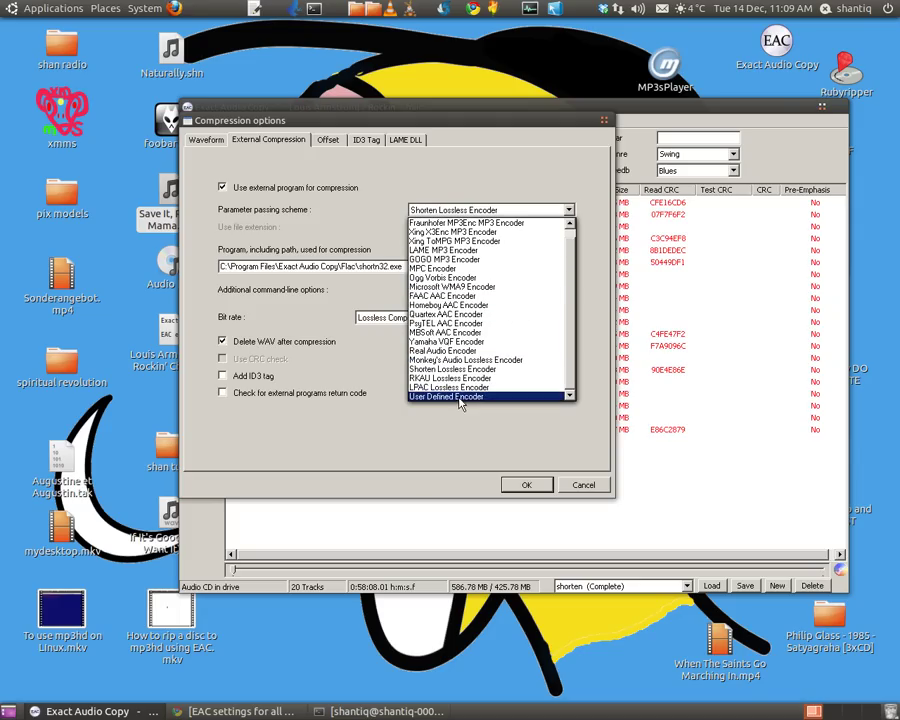
left_click(460, 397)
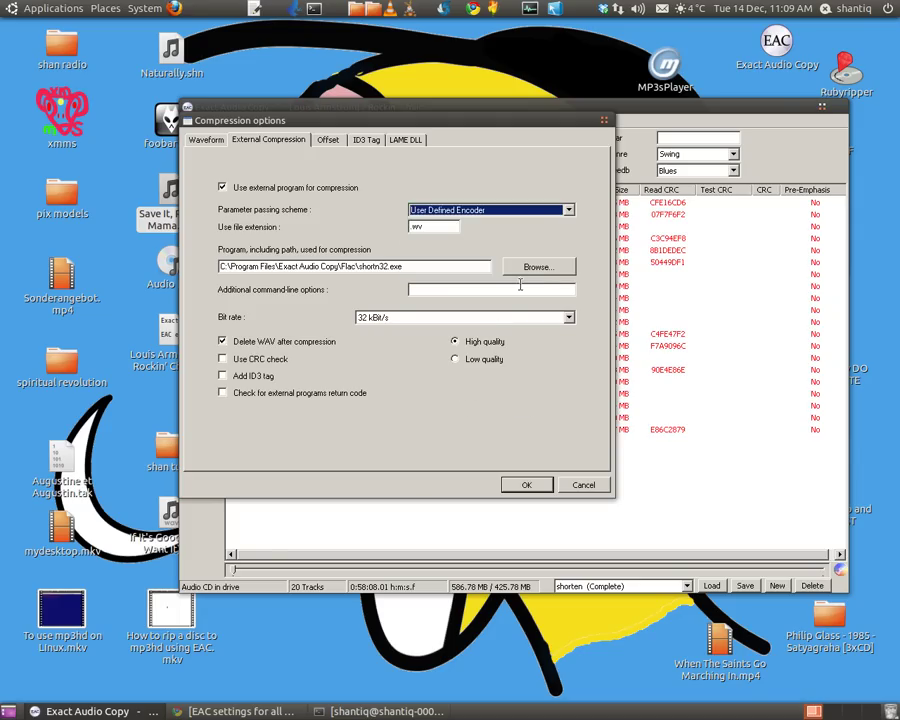
Step: Set extension .flac, program flac.exe, bit rate 896 kBit/s, and enable return-code checking
double_click(429, 227)
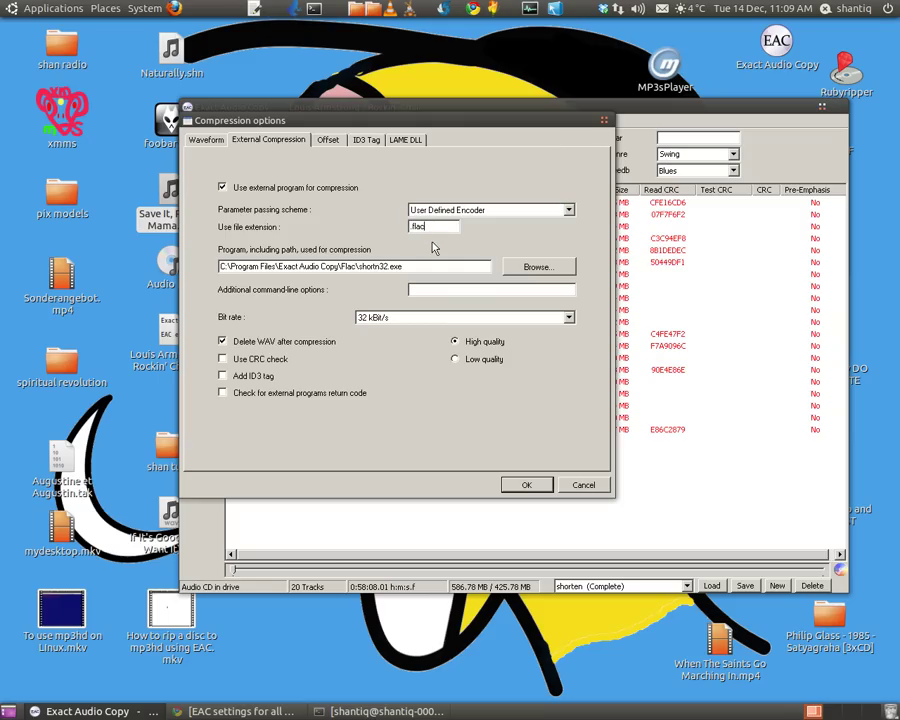
left_click(545, 266)
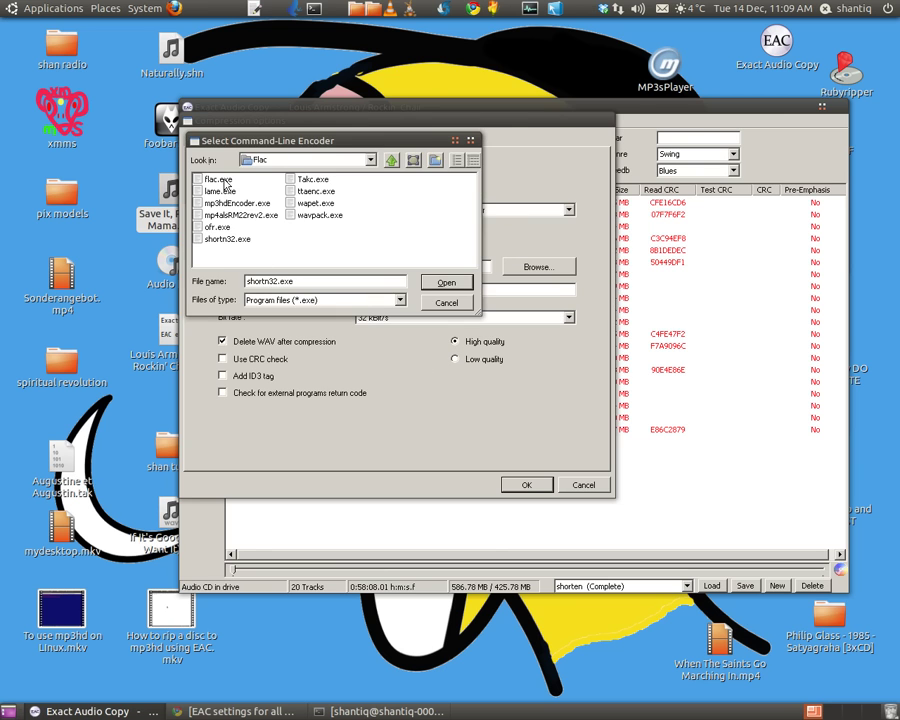
double_click(225, 182)
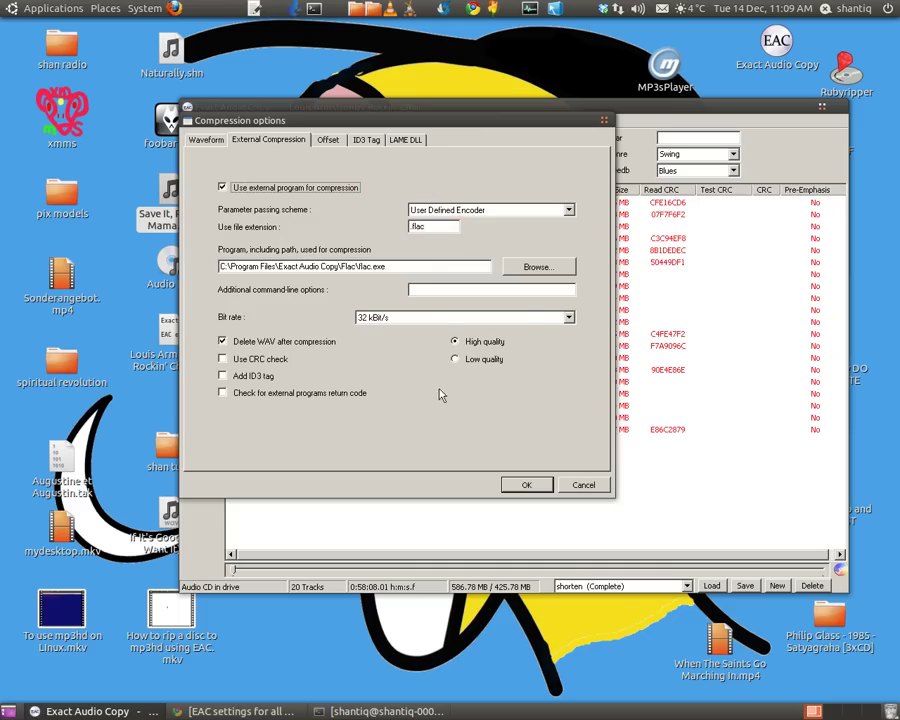
left_click(568, 318)
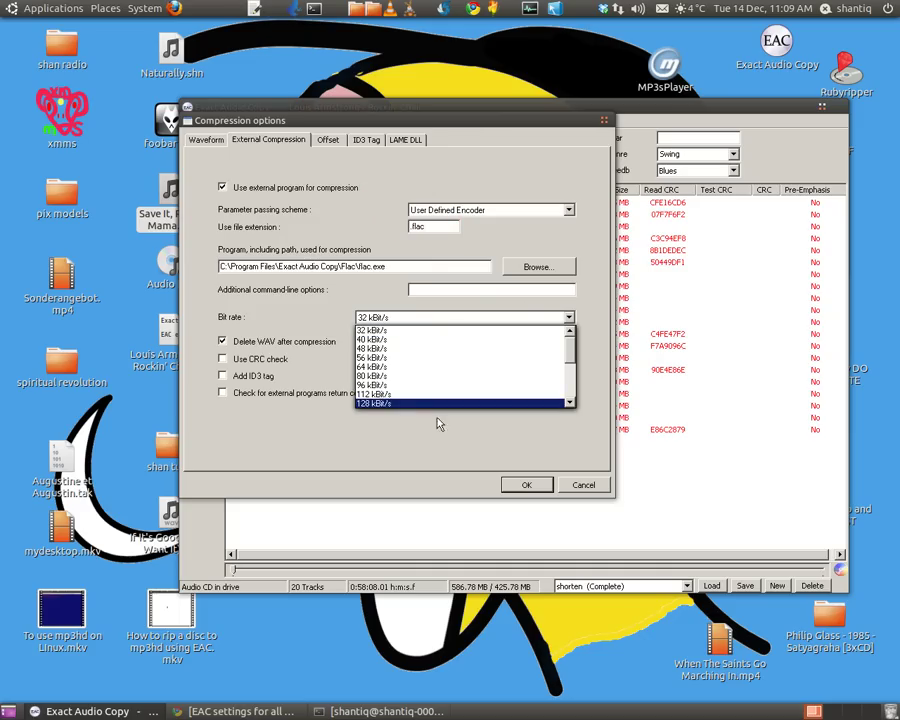
scroll(400, 408, "down", 4)
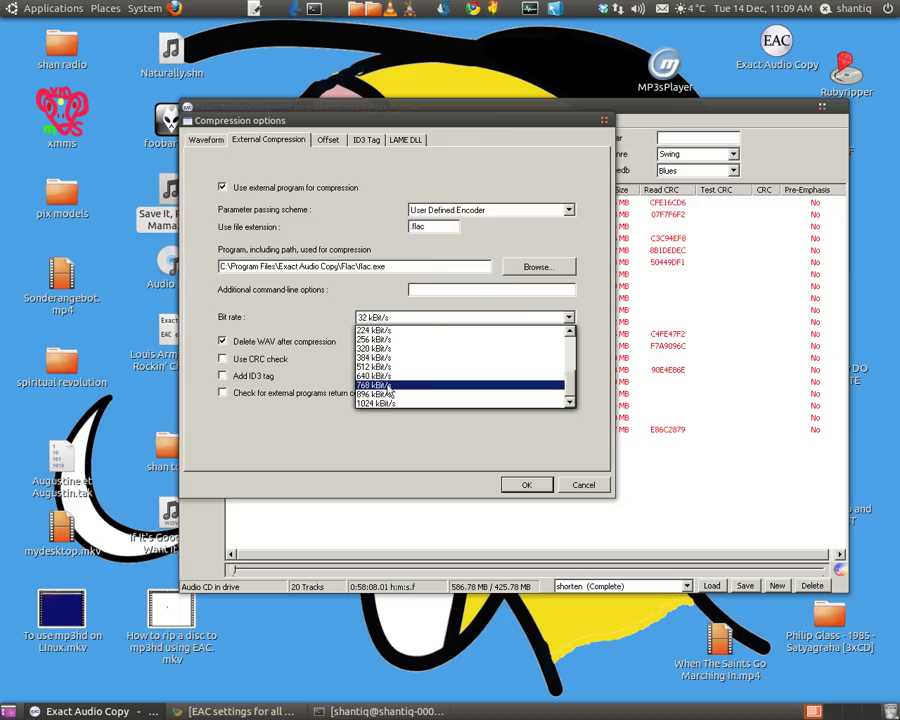
left_click(387, 395)
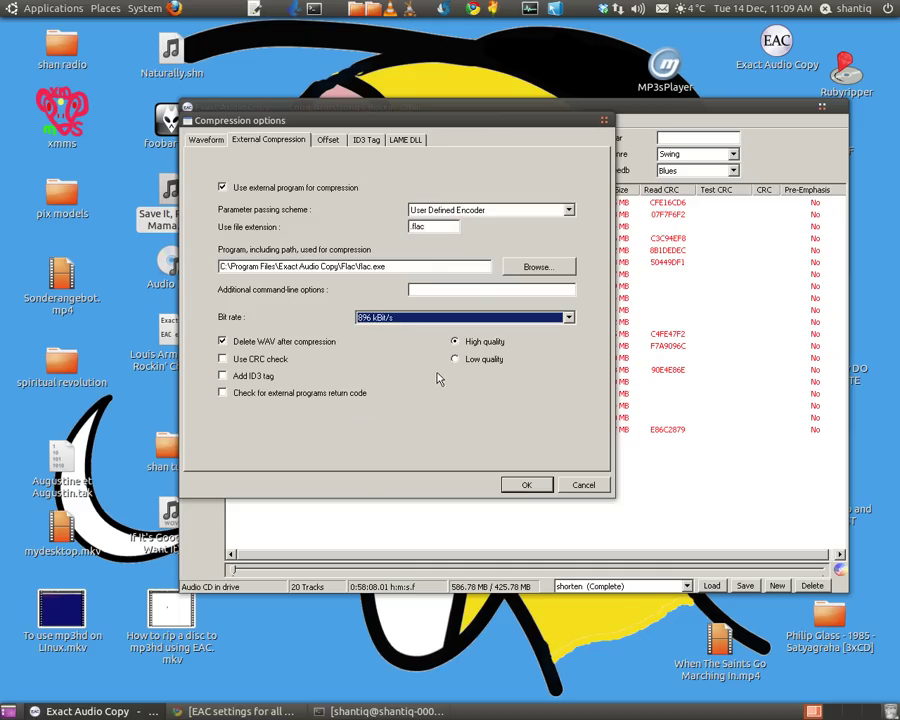
left_click(442, 402)
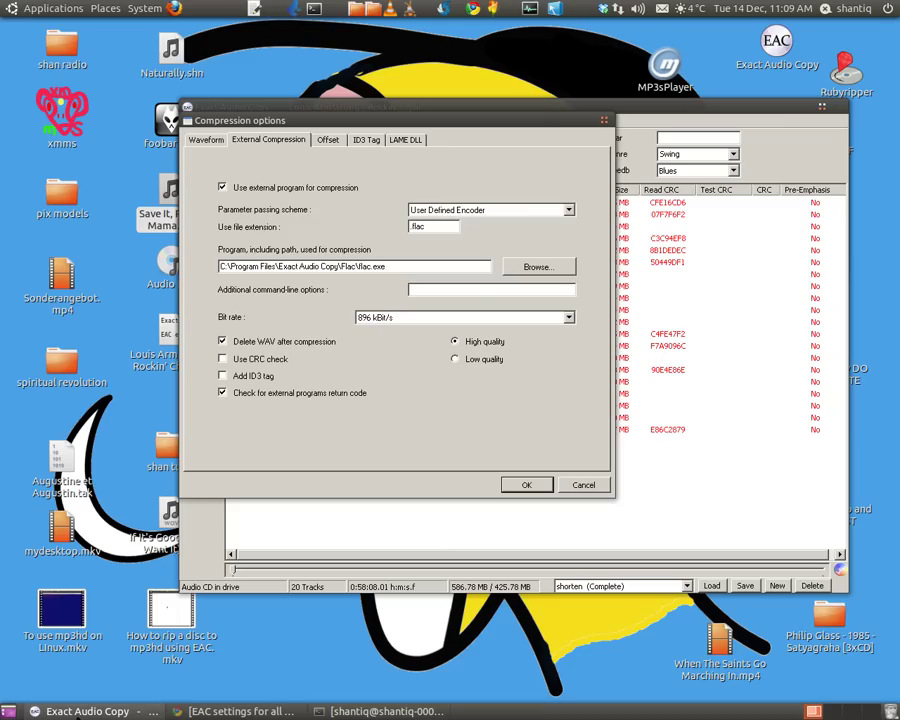
Step: In the hqshare.net guide's flac section, select the first FLAC command line for copying
left_click(243, 711)
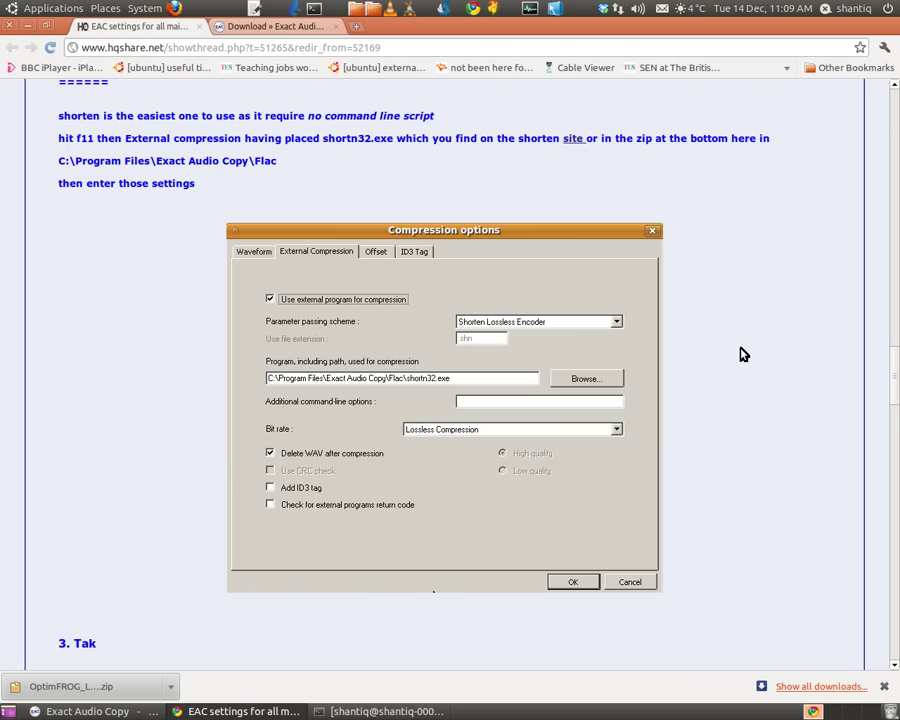
scroll(738, 356, "up", 5)
scroll(741, 360, "up", 15)
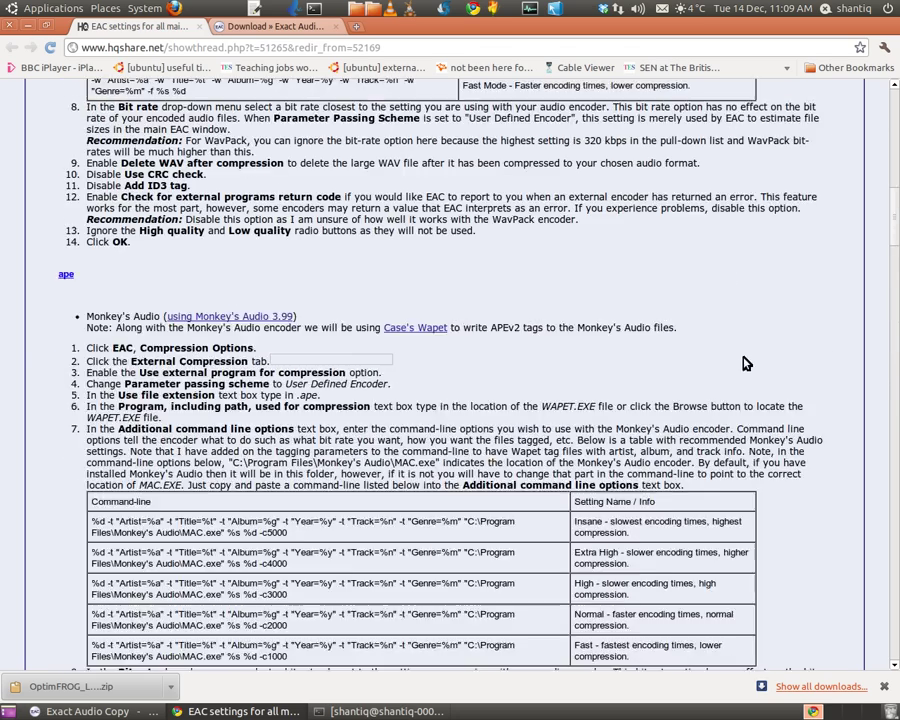
scroll(745, 362, "up", 5)
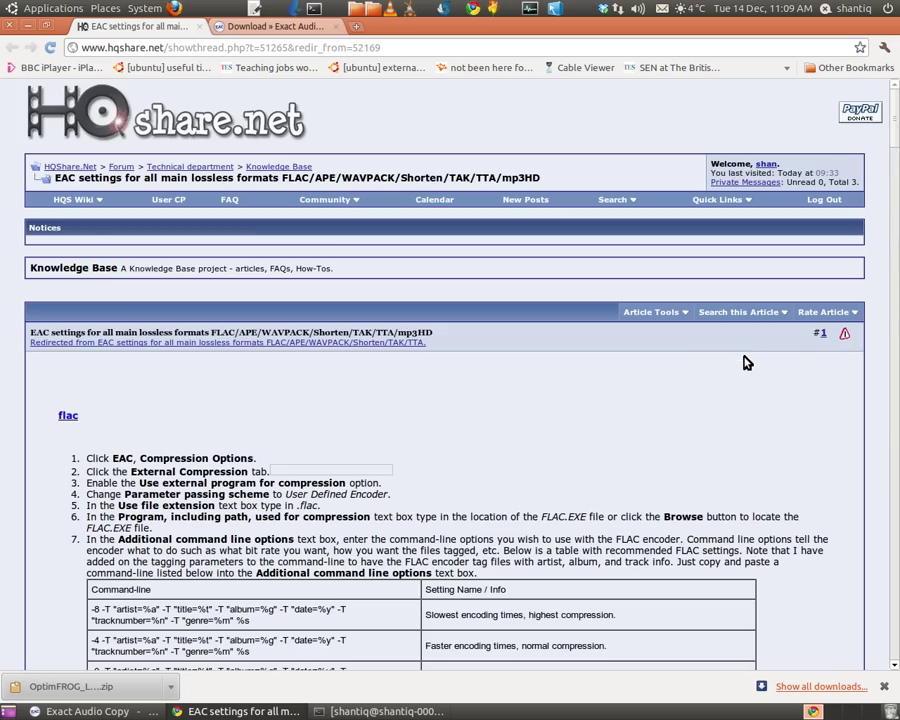
scroll(690, 408, "down", 4)
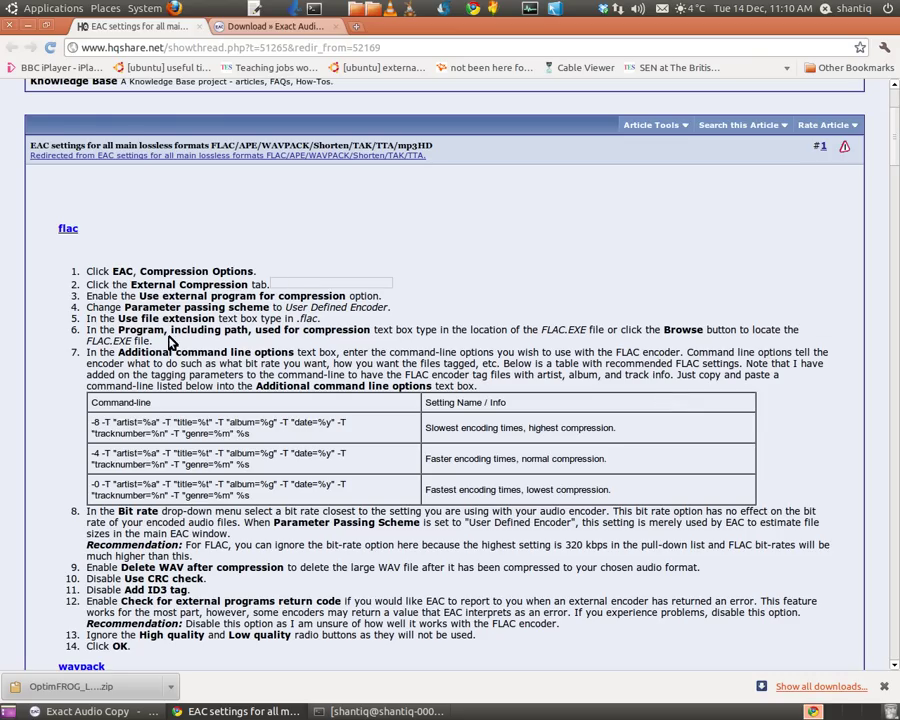
scroll(365, 350, "down", 2)
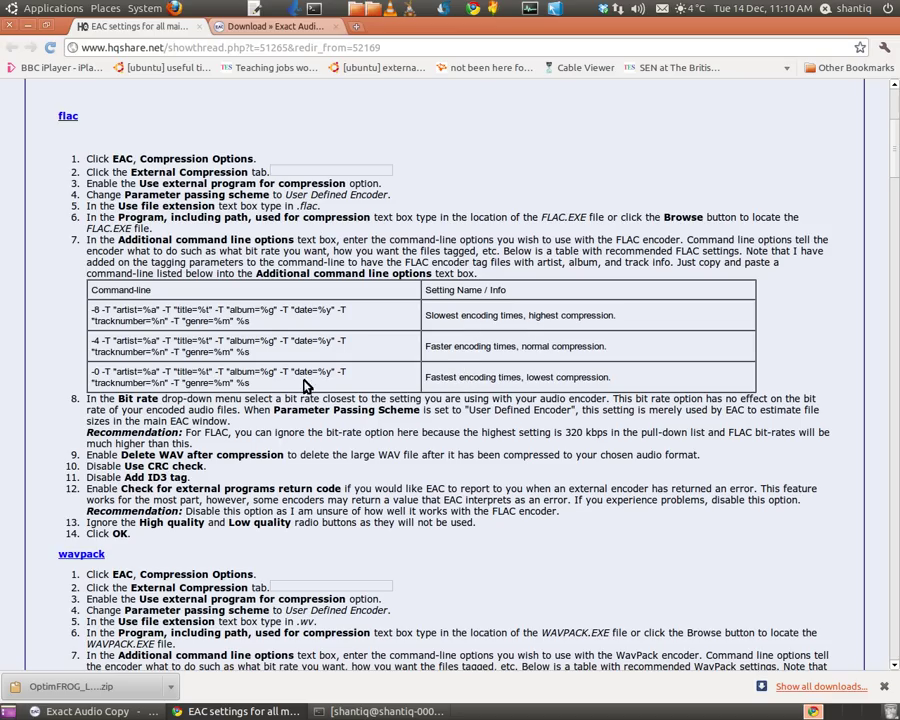
left_click_drag(257, 323, 95, 310)
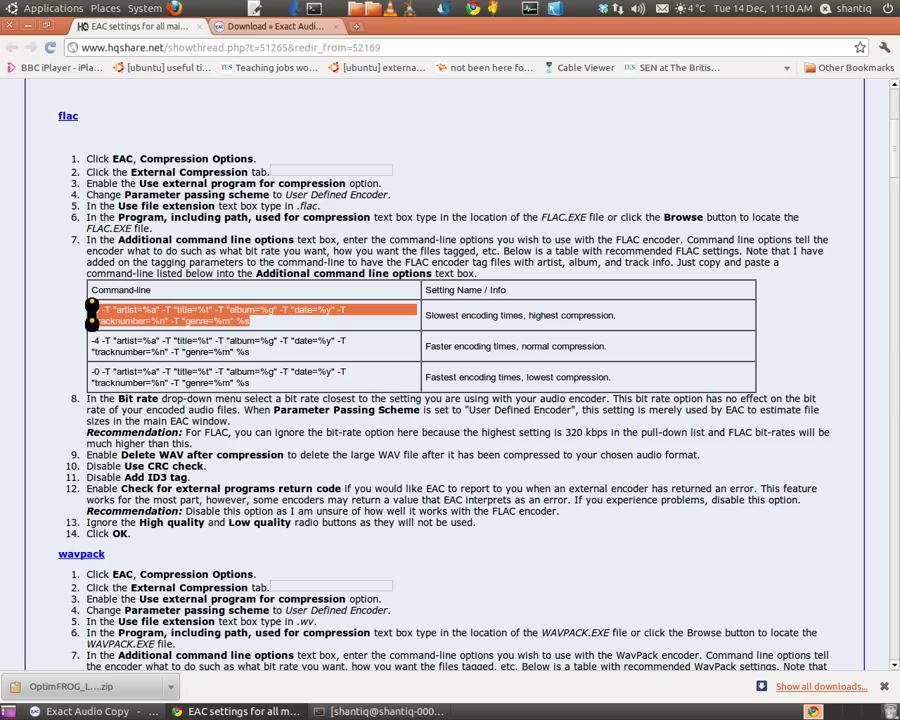
left_click(264, 321)
left_click_drag(264, 321, 87, 313)
right_click(112, 314)
Step: Copy the guide's first FLAC command line into EAC's additional command-line options field
left_click(127, 320)
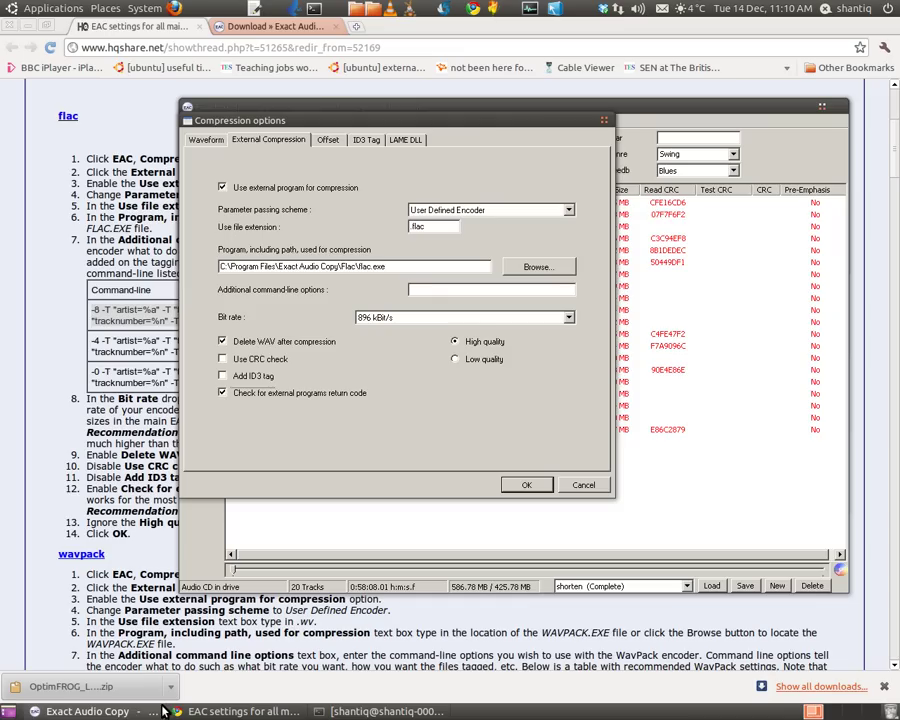
left_click(438, 289)
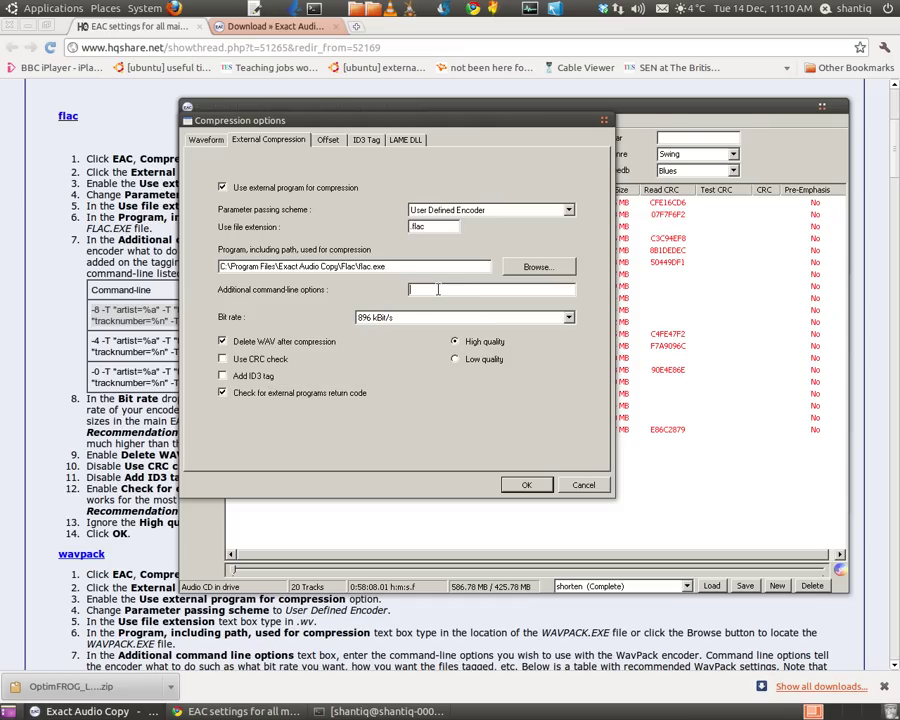
key("ctrl+v")
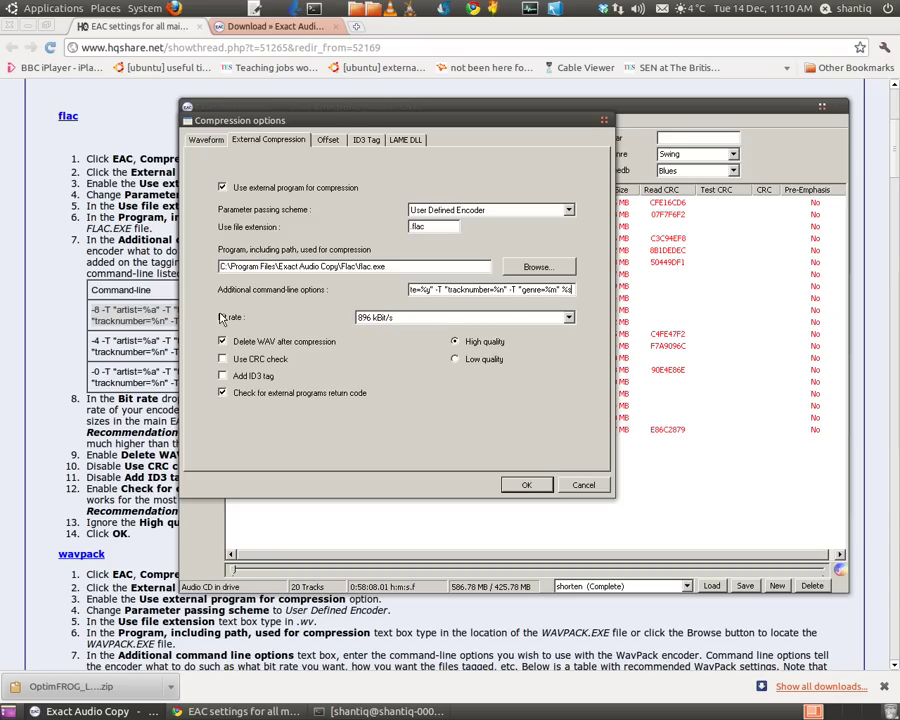
left_click_drag(300, 120, 548, 143)
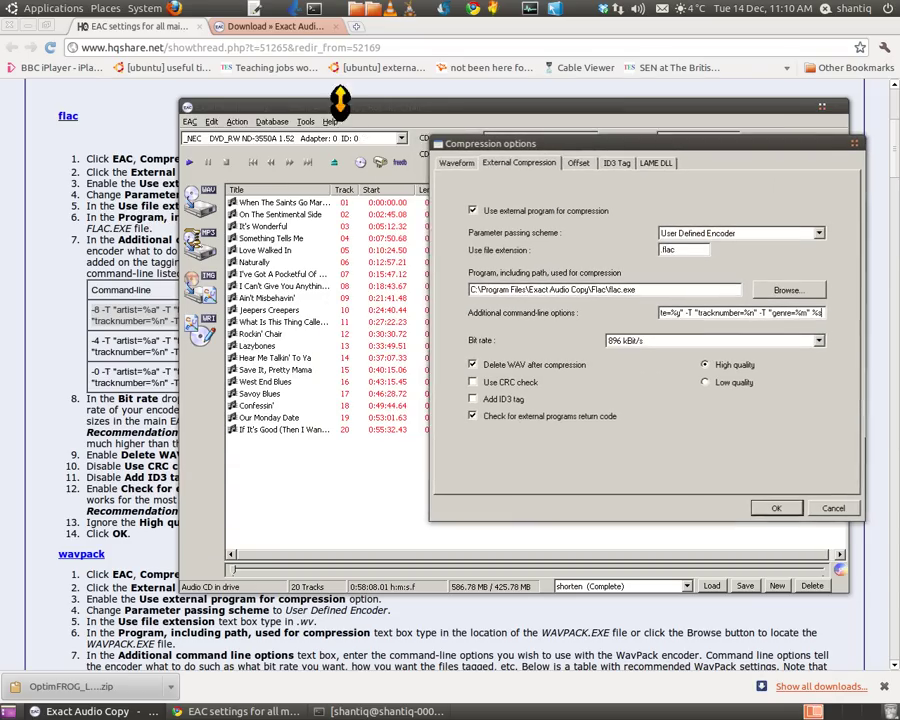
left_click_drag(313, 105, 574, 78)
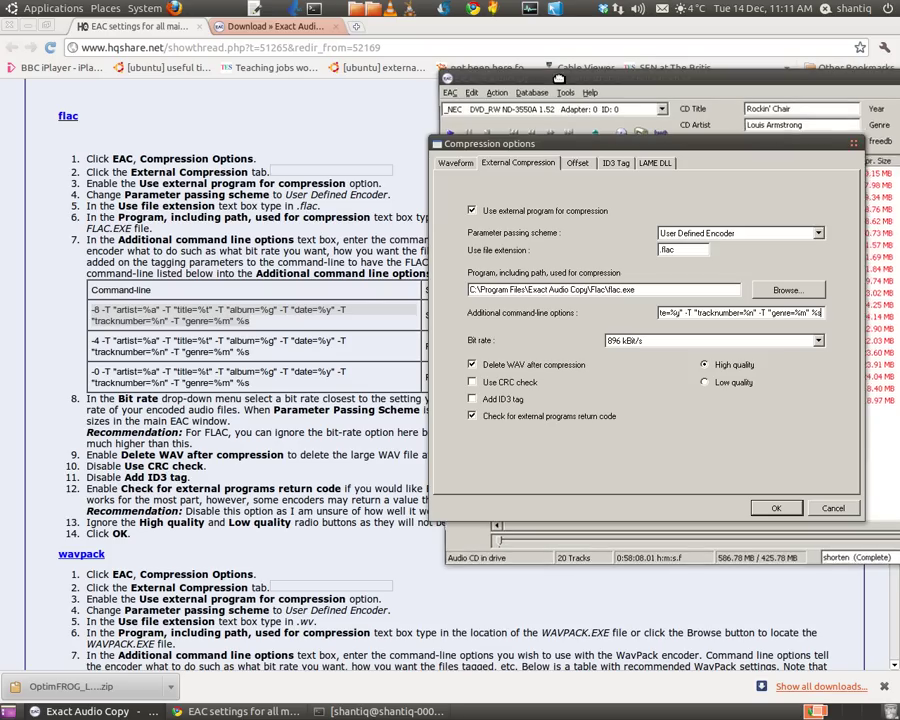
left_click_drag(575, 78, 503, 81)
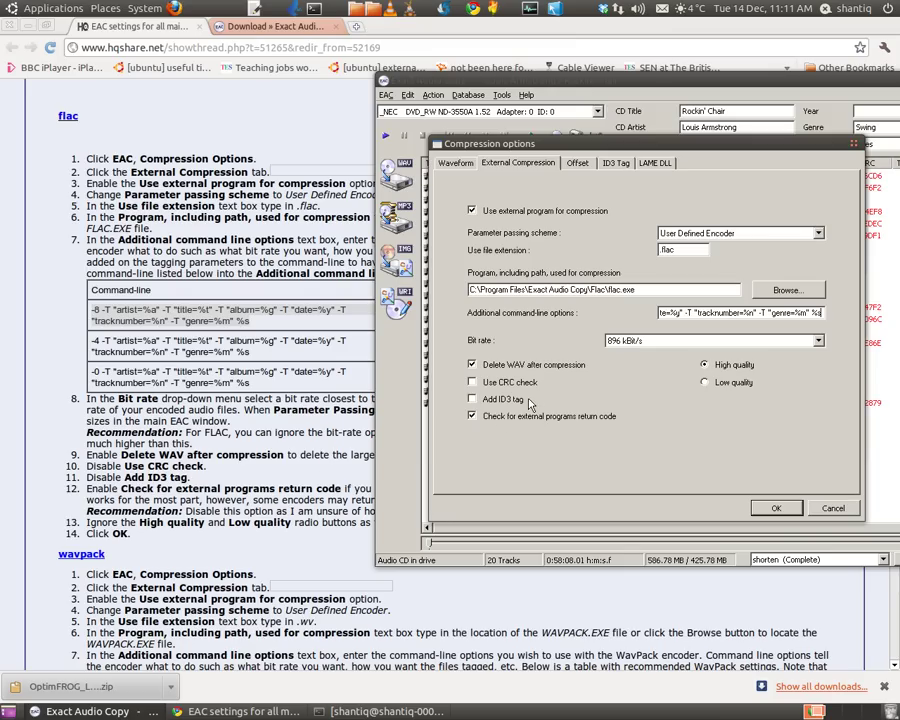
Step: Accept the compression settings and save them as the new flac (Complete) profile
left_click(779, 510)
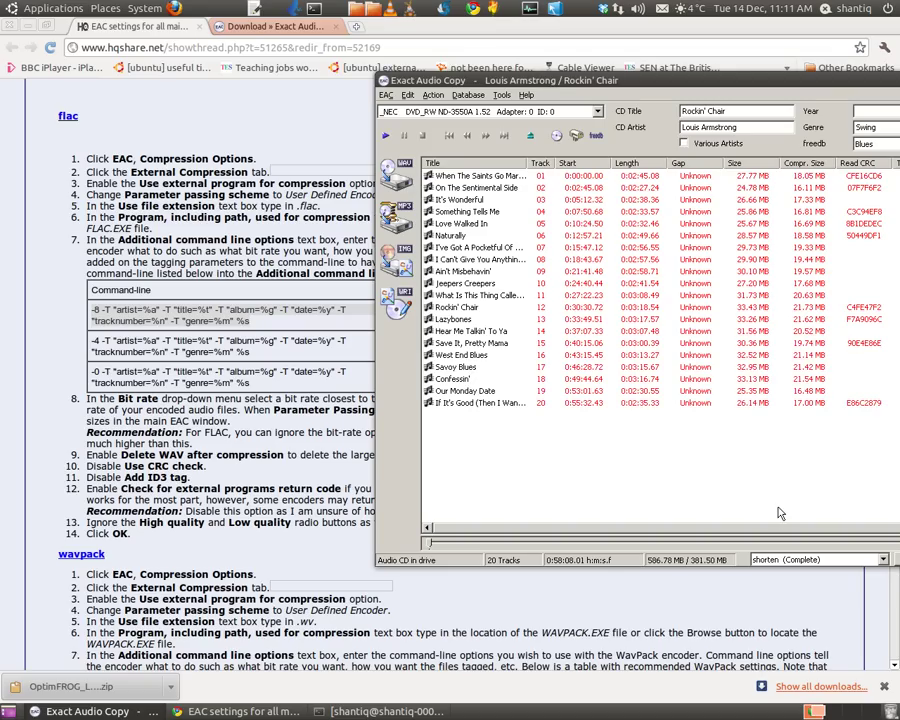
left_click_drag(737, 78, 489, 68)
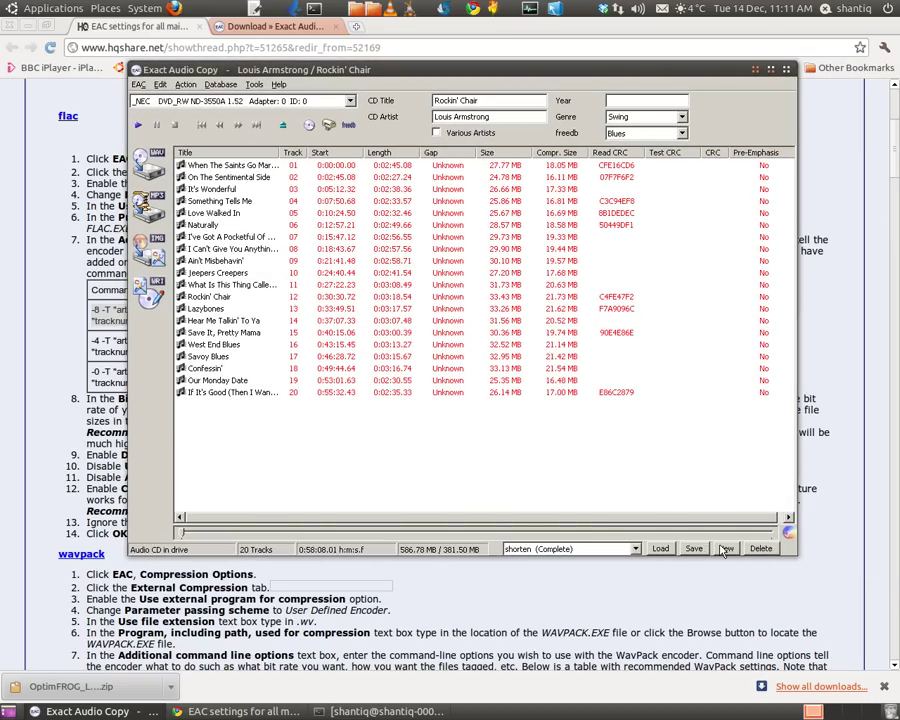
left_click(707, 549)
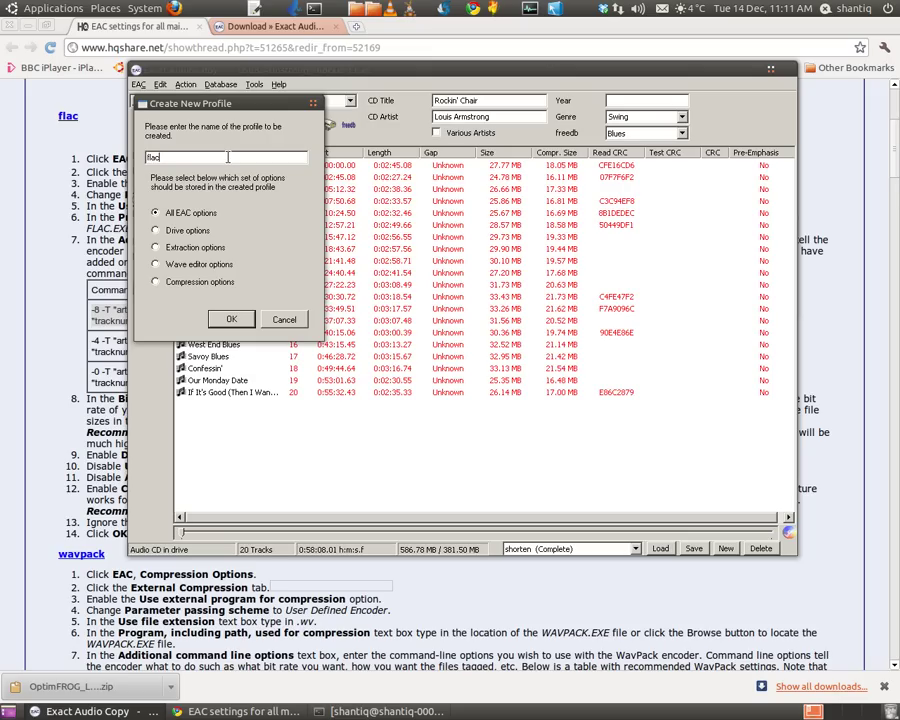
left_click(231, 320)
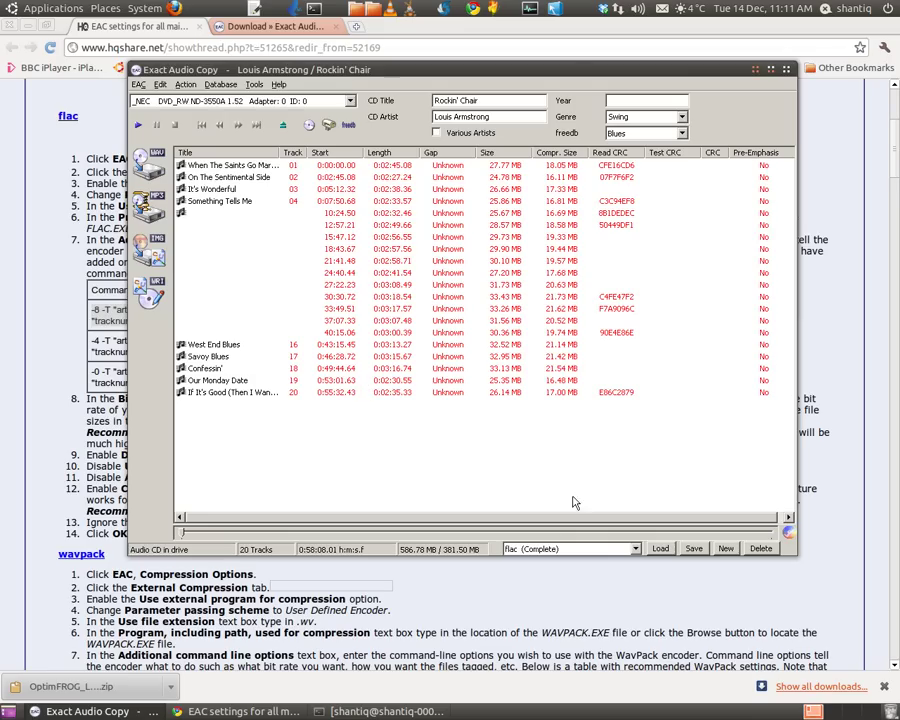
Step: Load the flac (Complete) profile, minimize Chrome, and move EAC over the desktop
left_click(659, 549)
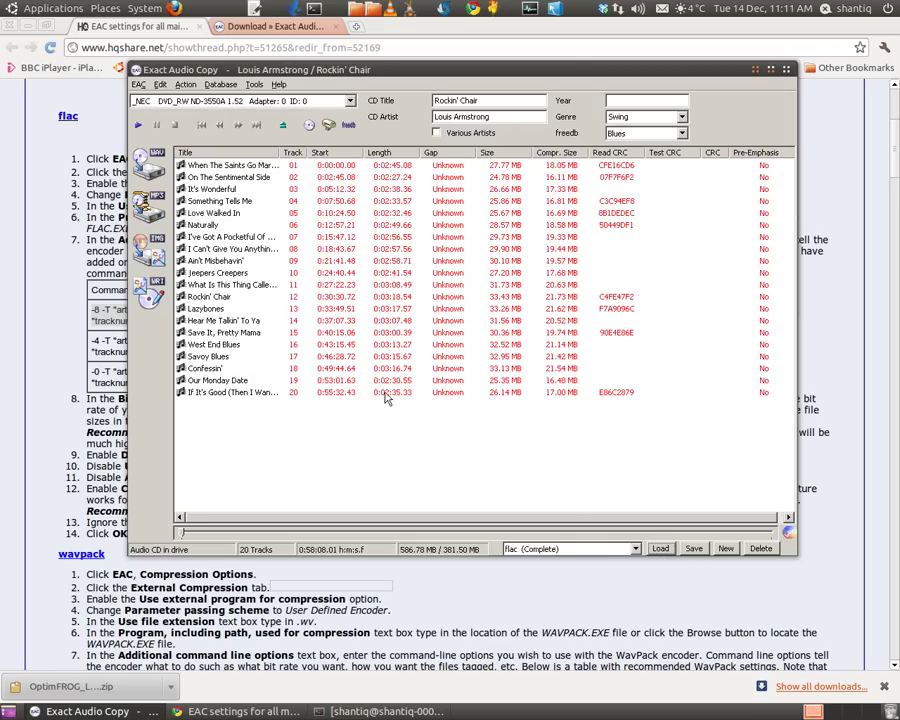
left_click(25, 27)
left_click_drag(332, 32, 595, 120)
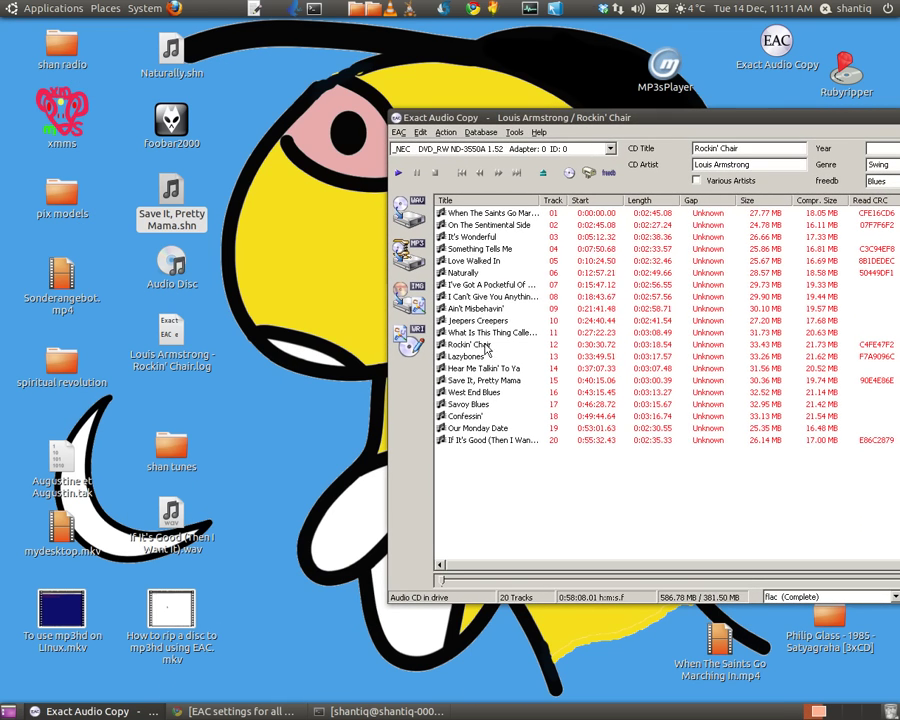
Step: Rip track 3 'It's Wonderful' as compressed FLAC to the Desktop
right_click(483, 238)
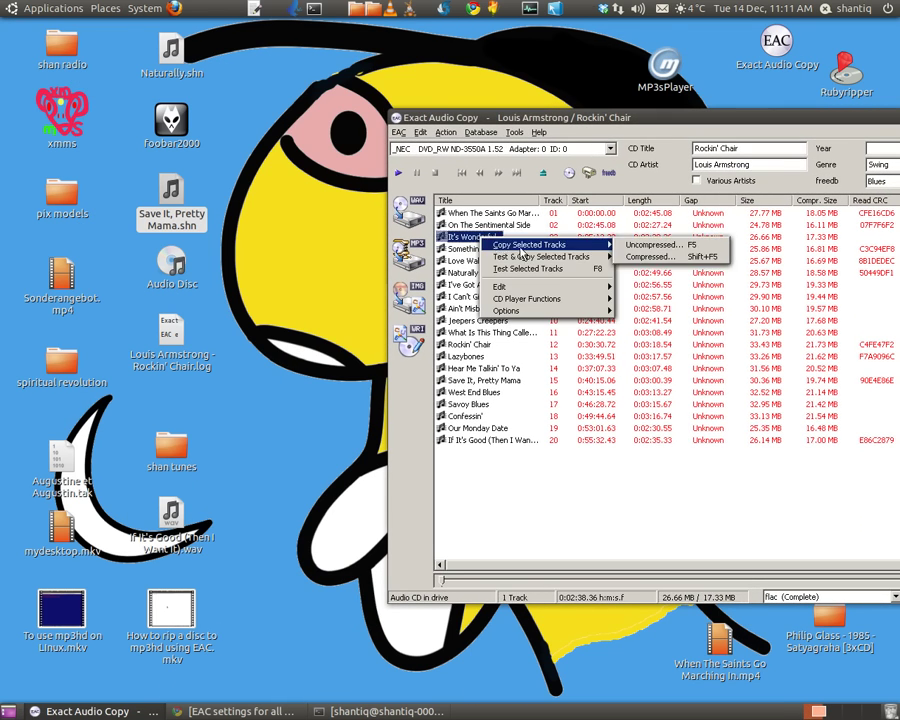
mouse_move(551, 247)
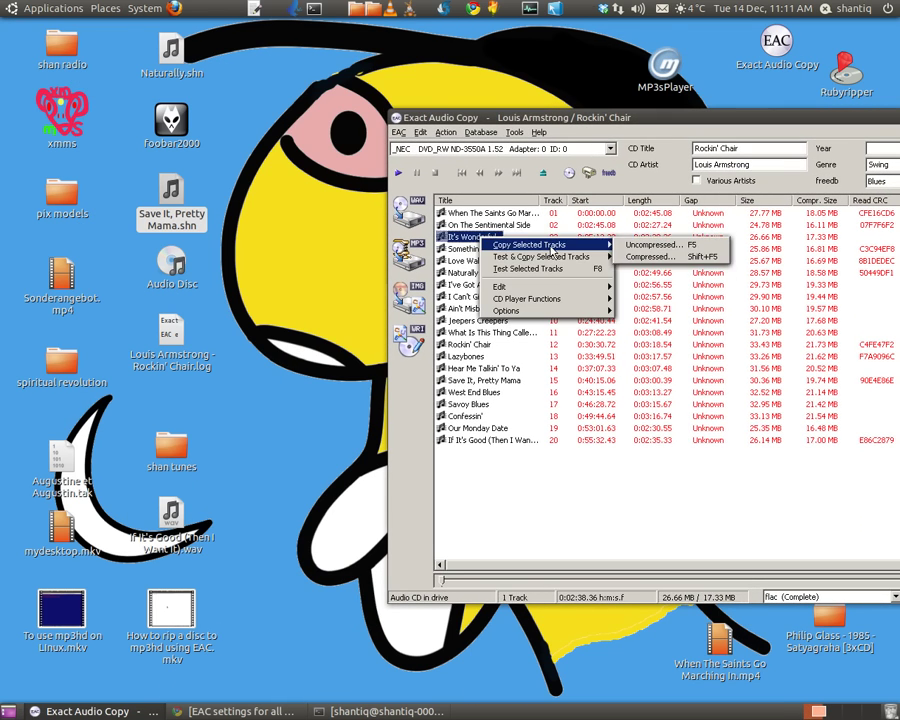
left_click(652, 258)
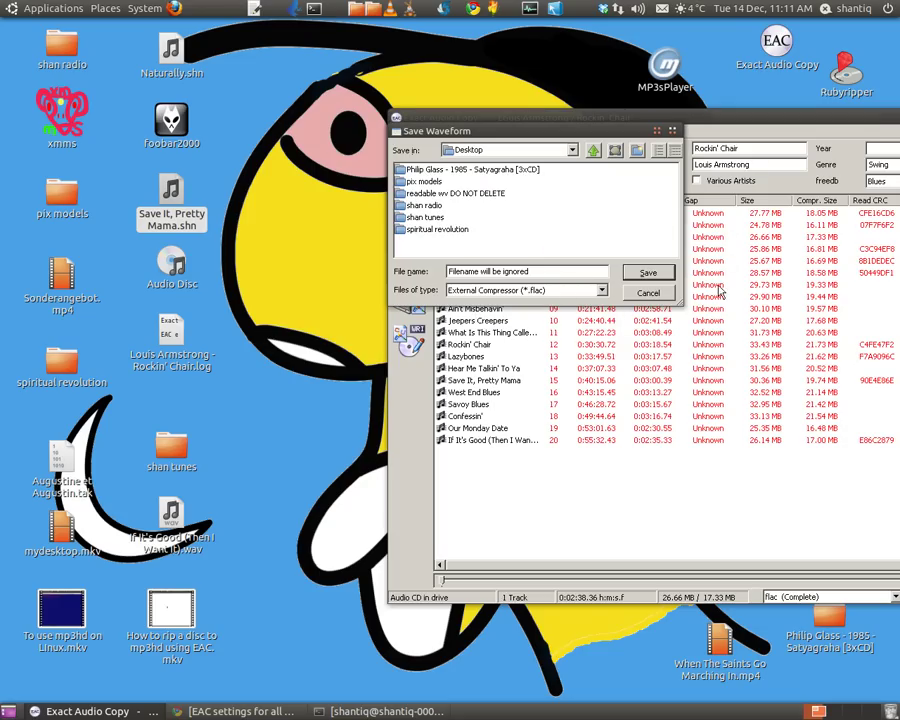
left_click(650, 273)
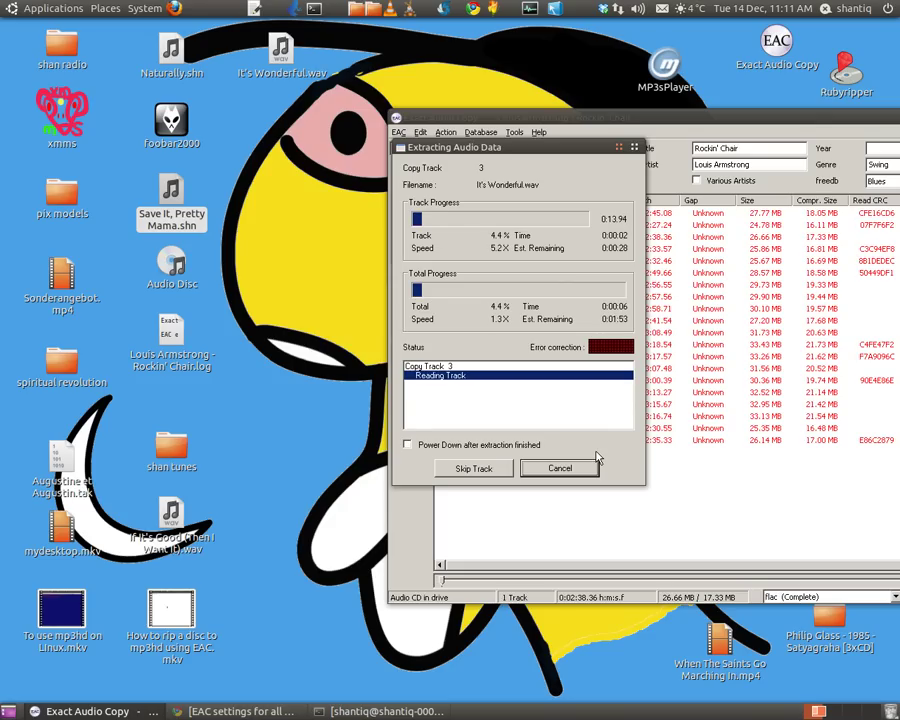
Step: Move the old If It's Good wav to the Rubbish Bin and shift It's Wonderful.wav lower
right_click(176, 535)
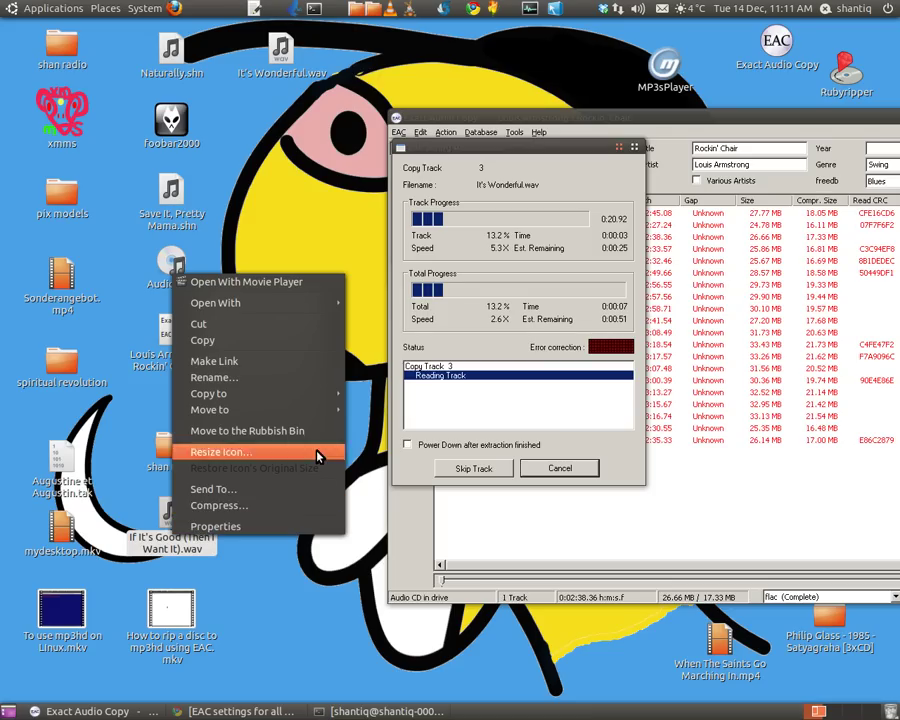
left_click(300, 430)
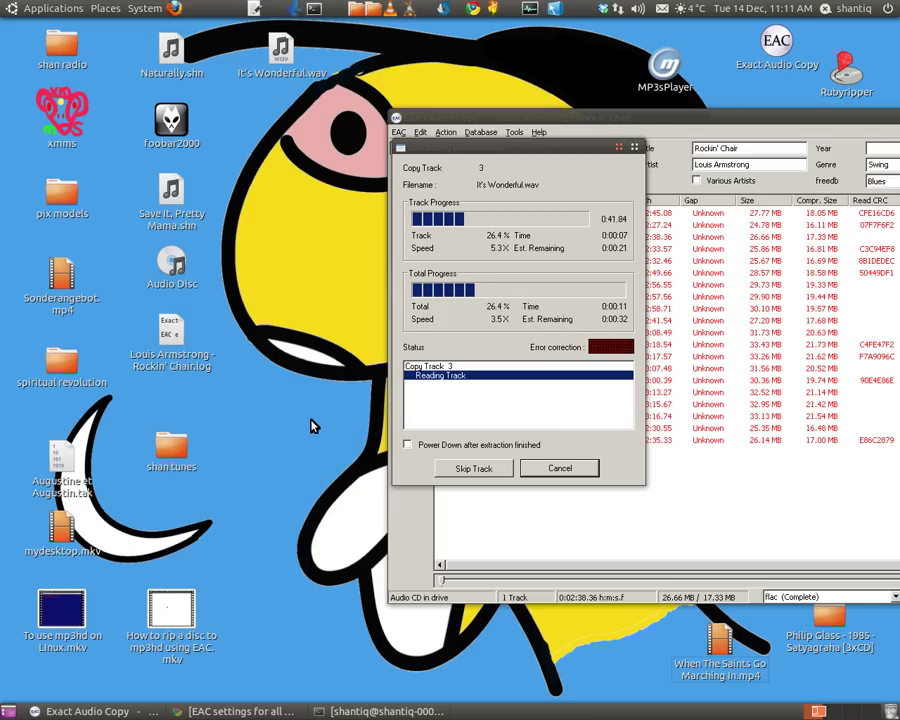
mouse_move(282, 52)
left_click_drag(282, 52, 283, 418)
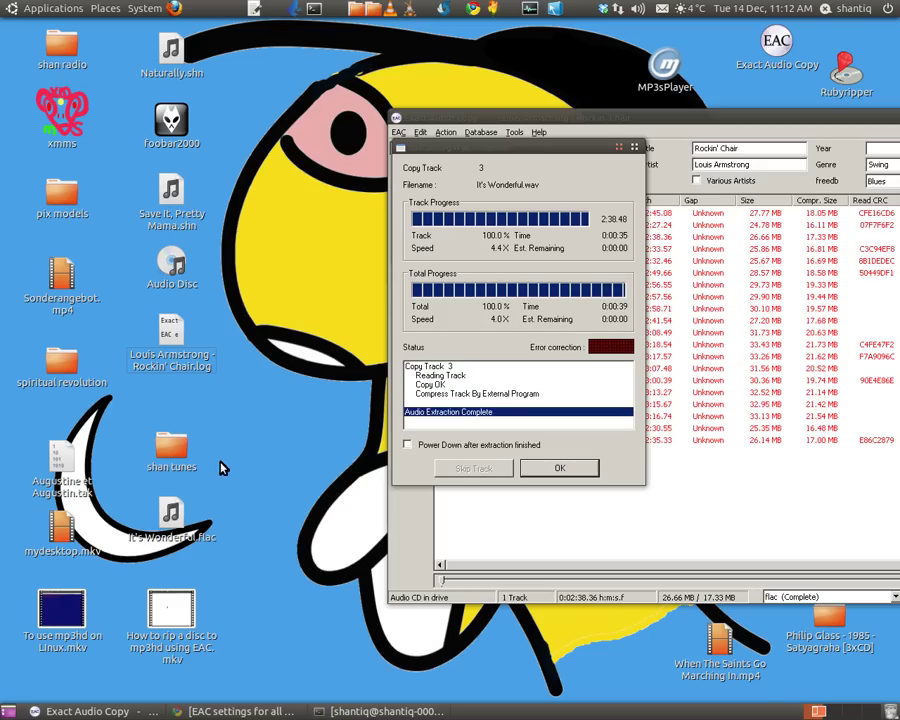
Step: Verify It's Wonderful.flac's properties: FLAC stereo, 44100 Hz, with artist and Rockin' Chair album tags
left_click_drag(170, 515, 288, 417)
right_click(287, 417)
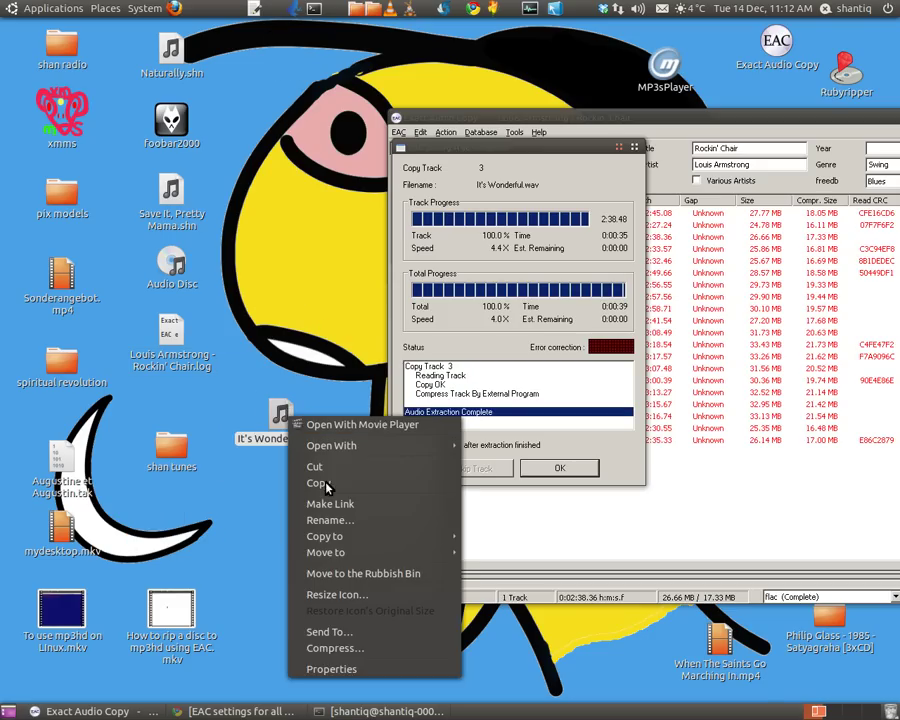
left_click(338, 669)
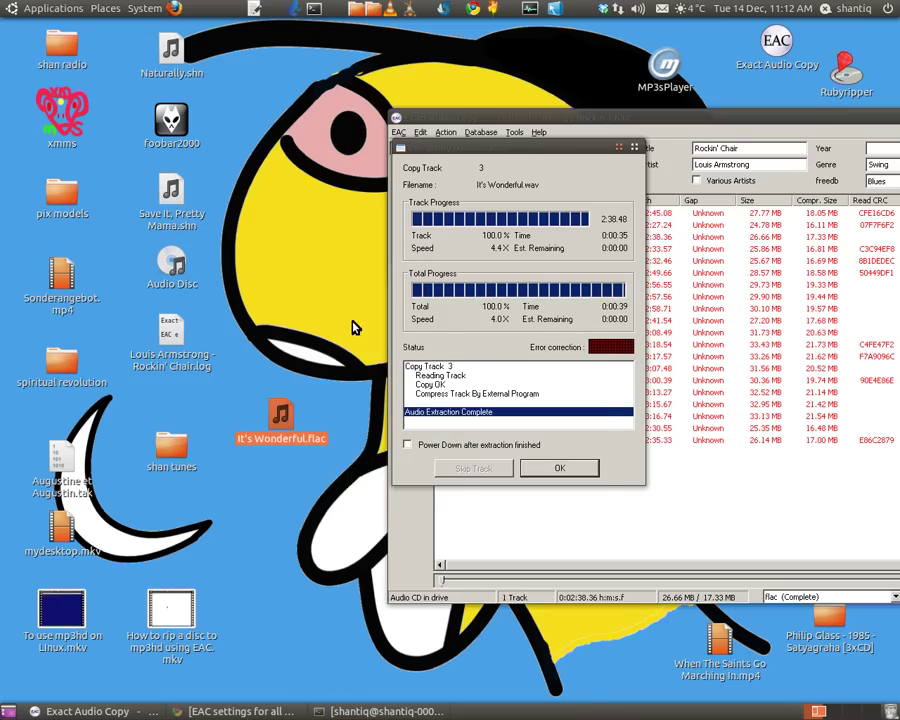
left_click(580, 229)
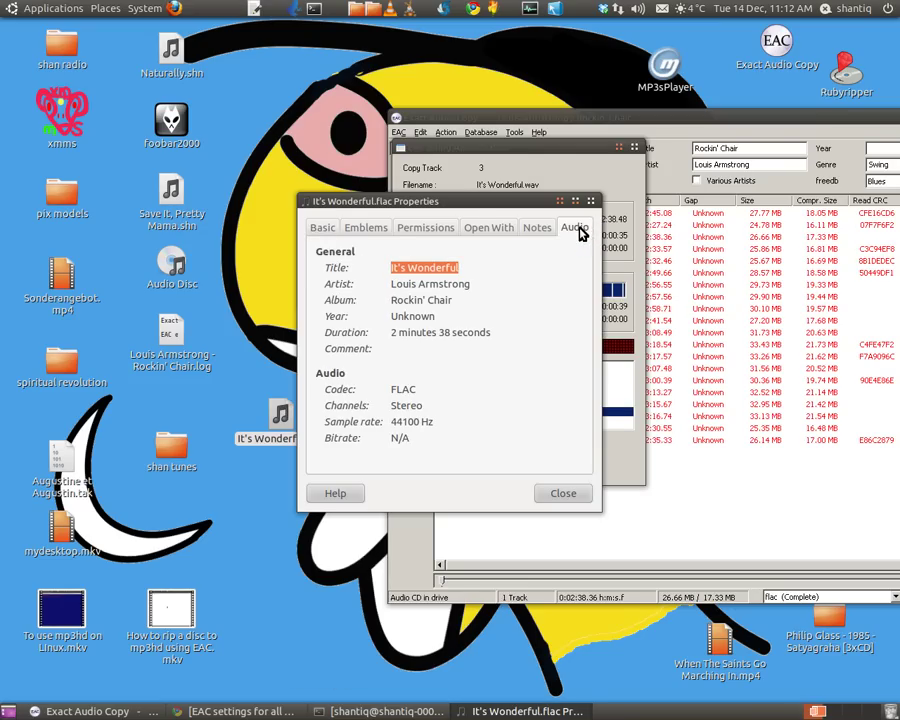
left_click_drag(466, 205, 562, 209)
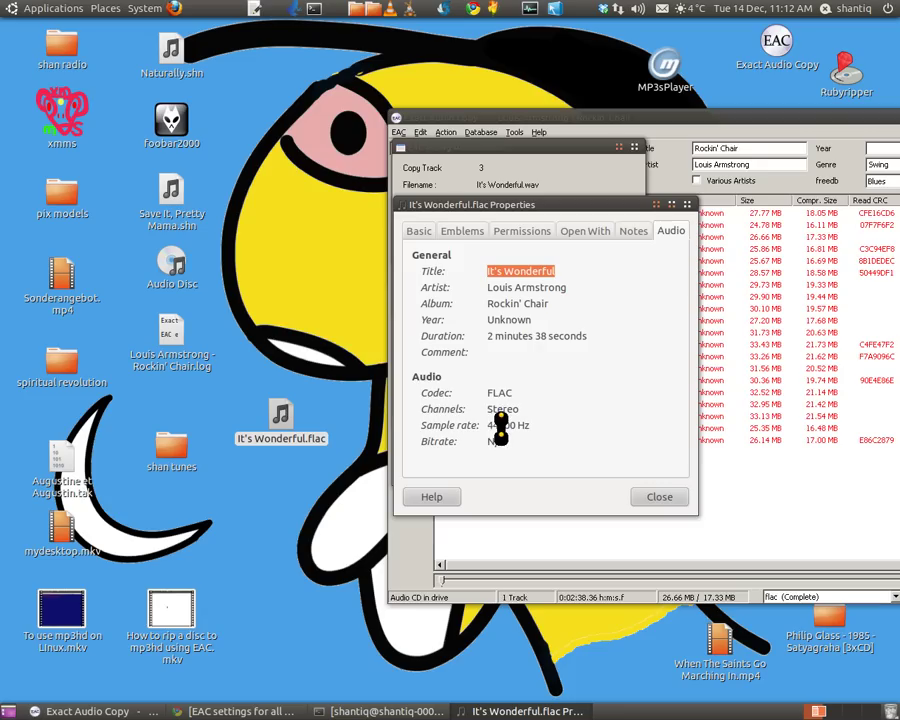
left_click(659, 496)
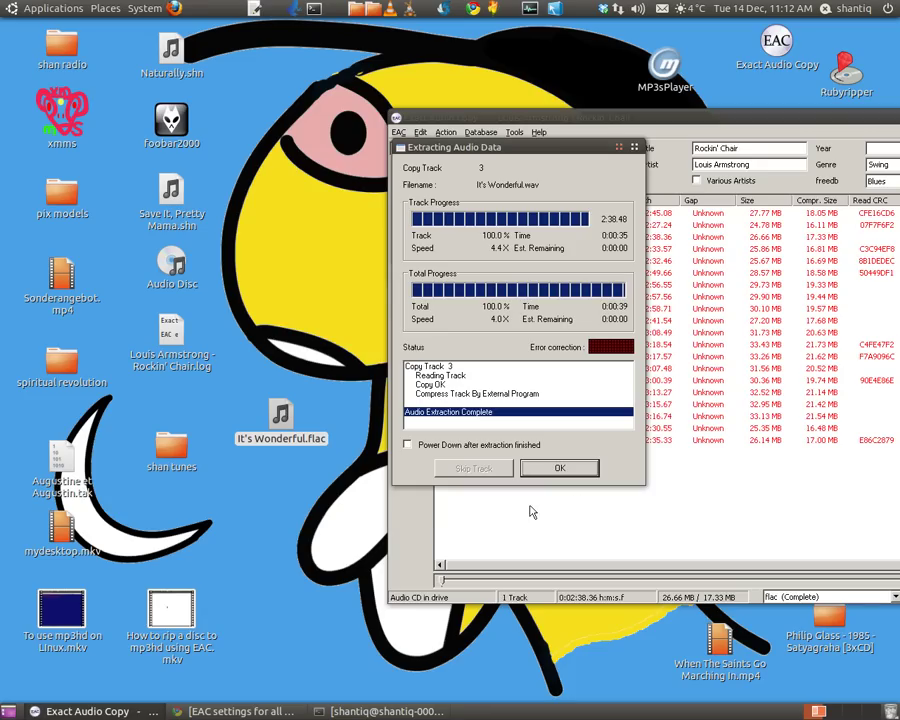
Step: Close the extraction status report, look through the Action menu, and centre the EAC window
left_click(562, 469)
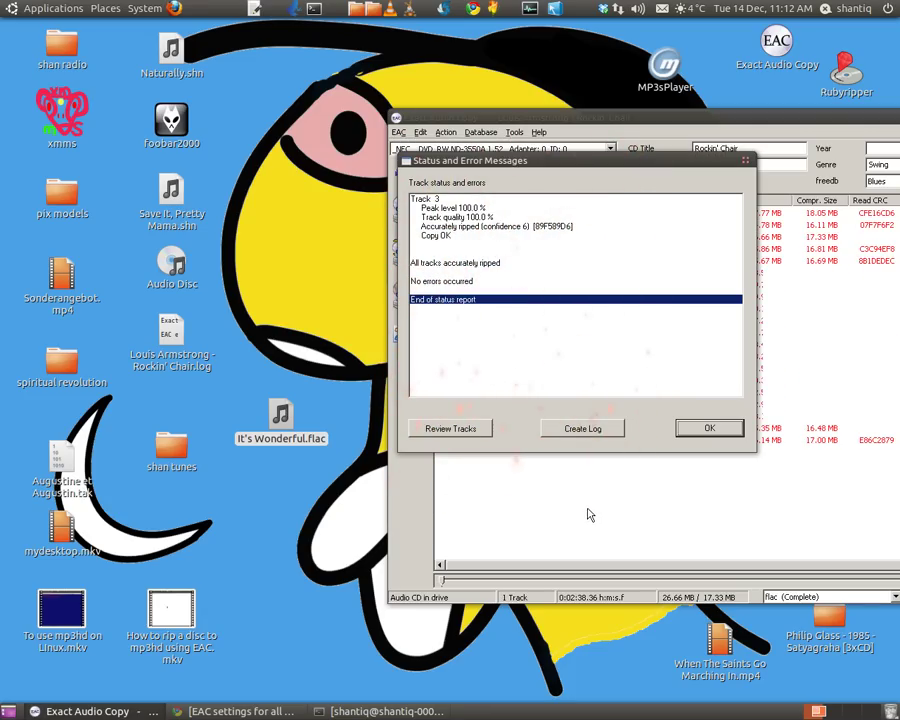
left_click(684, 430)
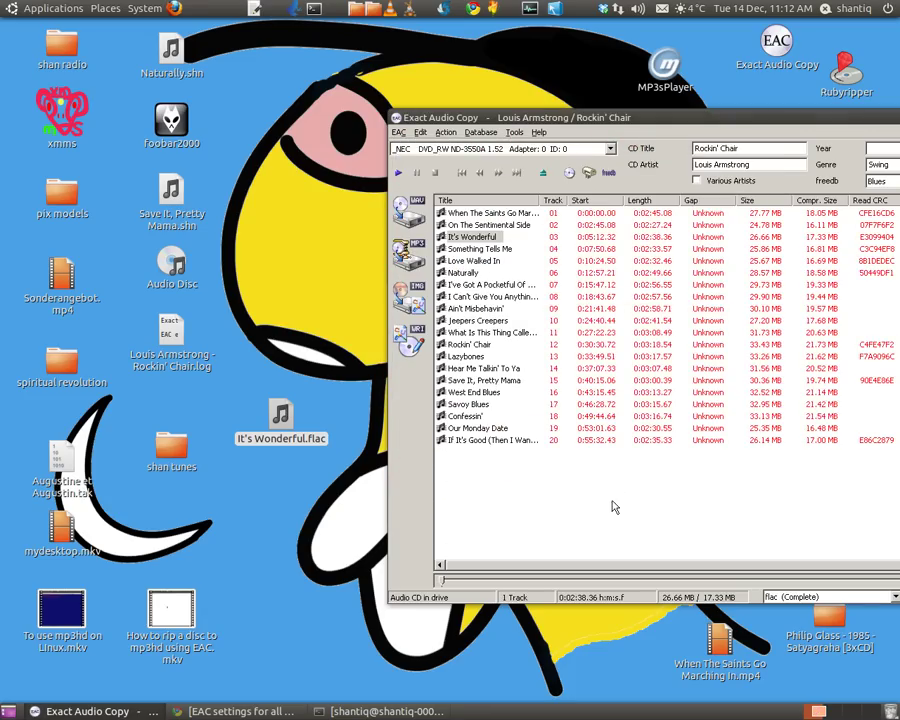
left_click(445, 132)
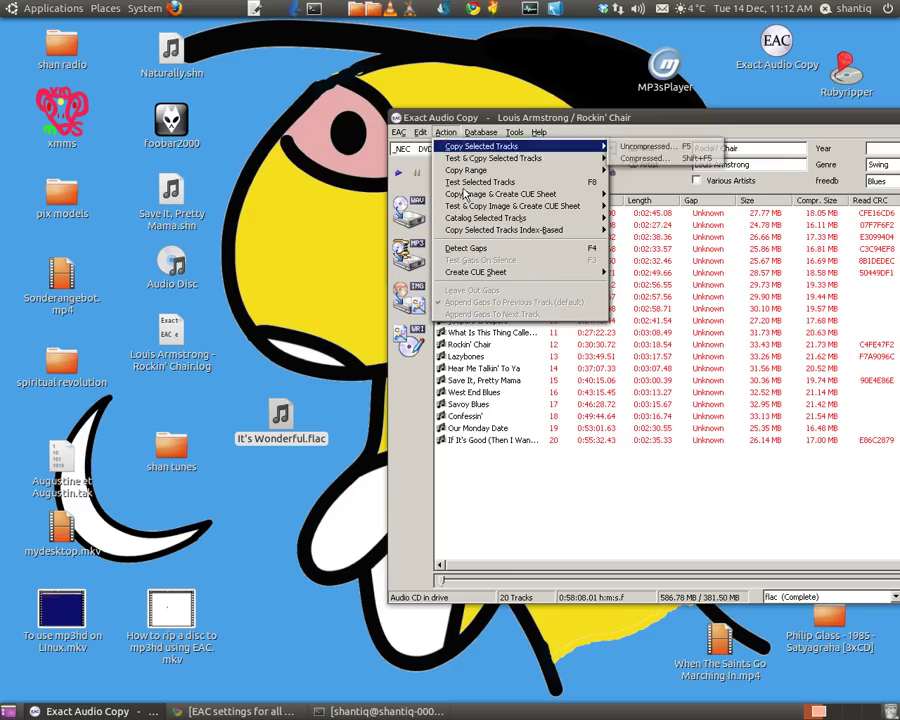
mouse_move(483, 206)
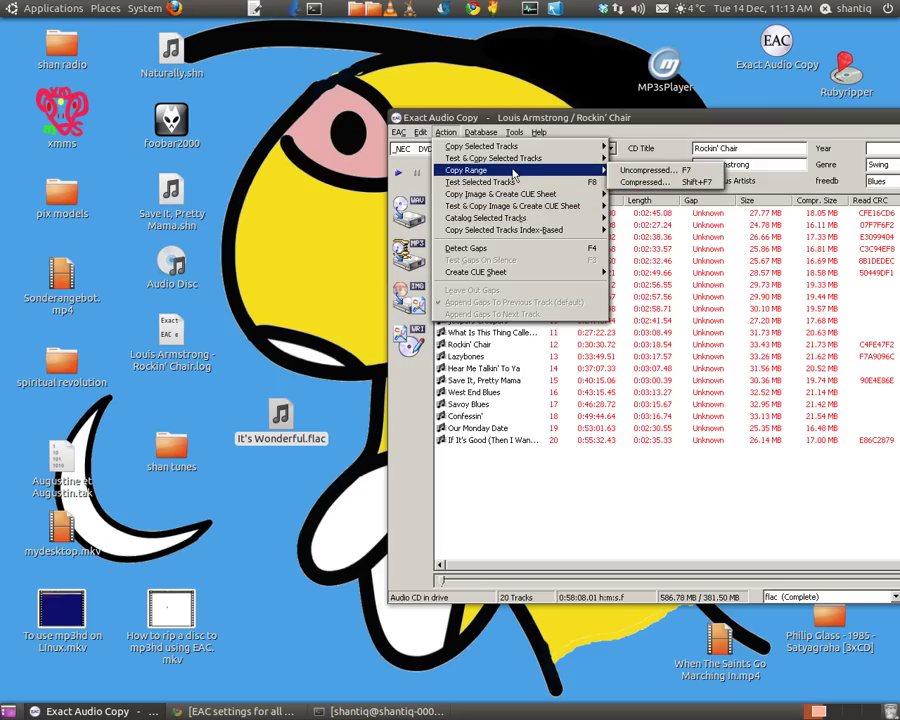
mouse_move(512, 161)
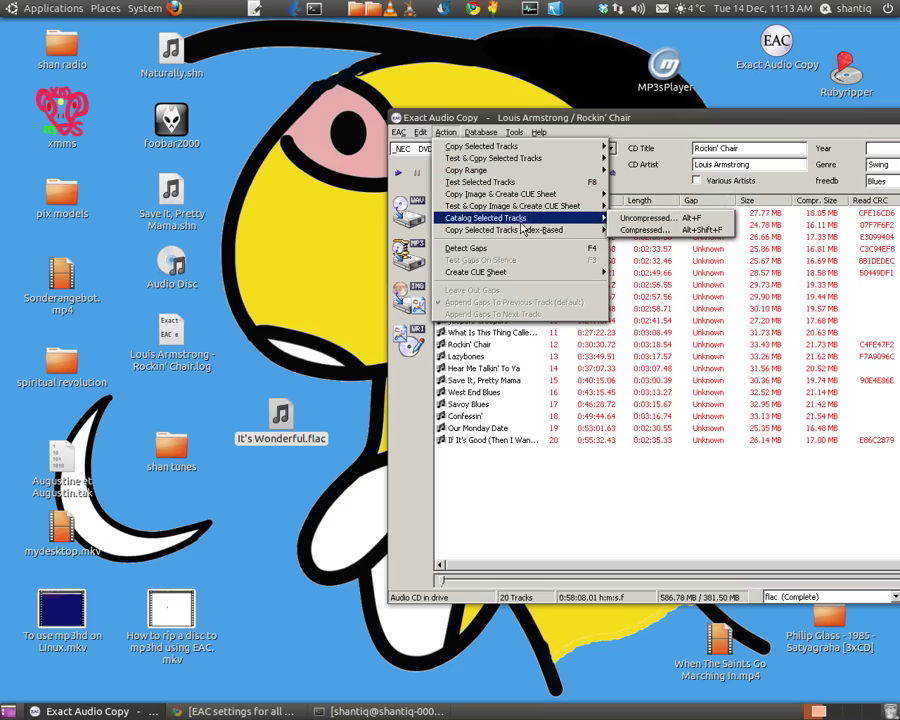
left_click(510, 480)
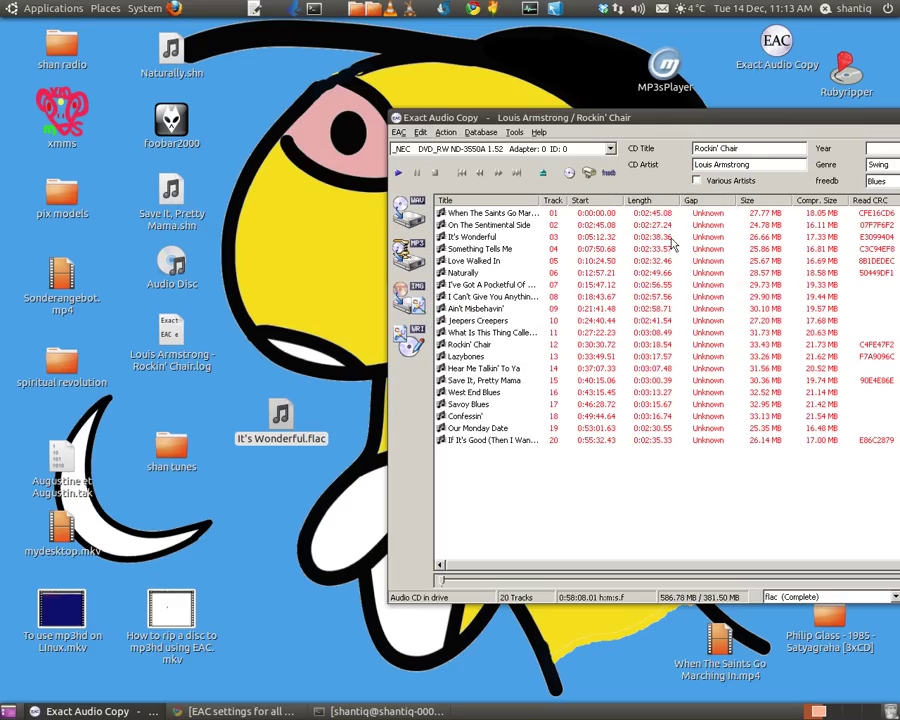
left_click_drag(785, 124, 465, 82)
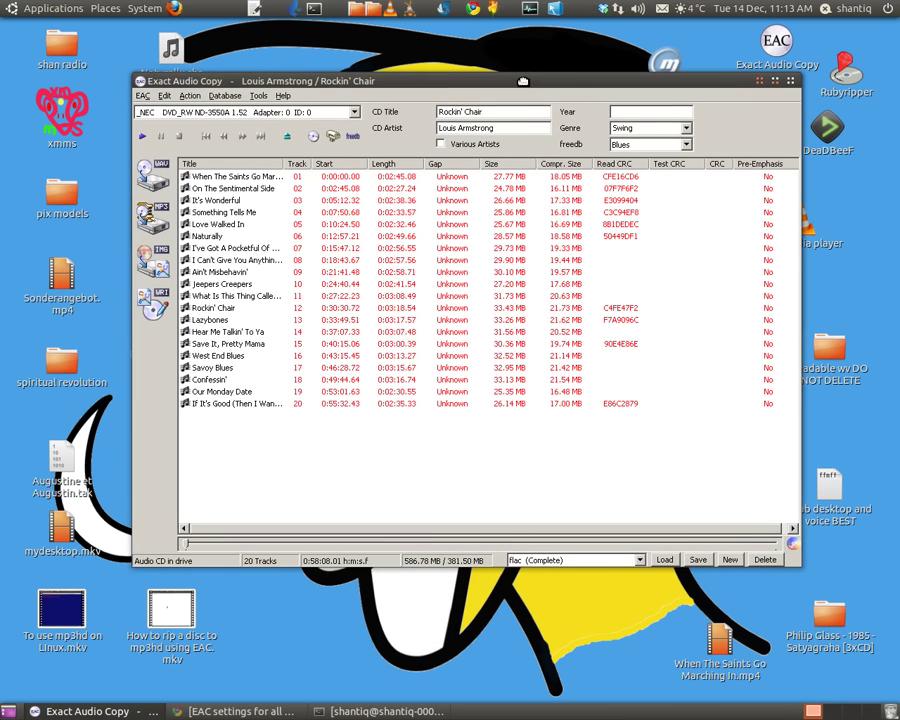
left_click(639, 564)
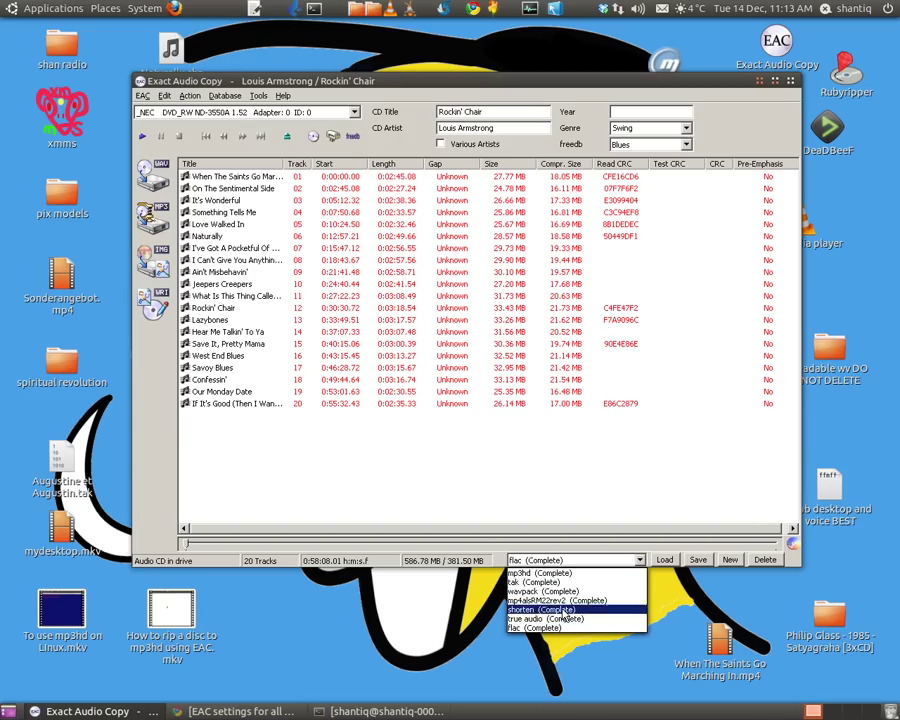
left_click(598, 484)
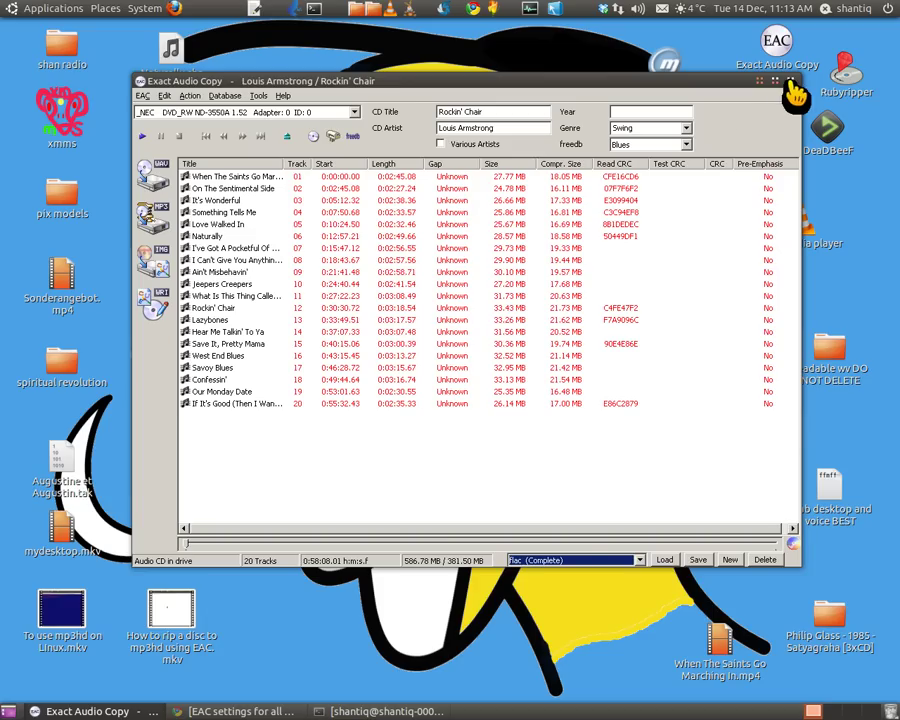